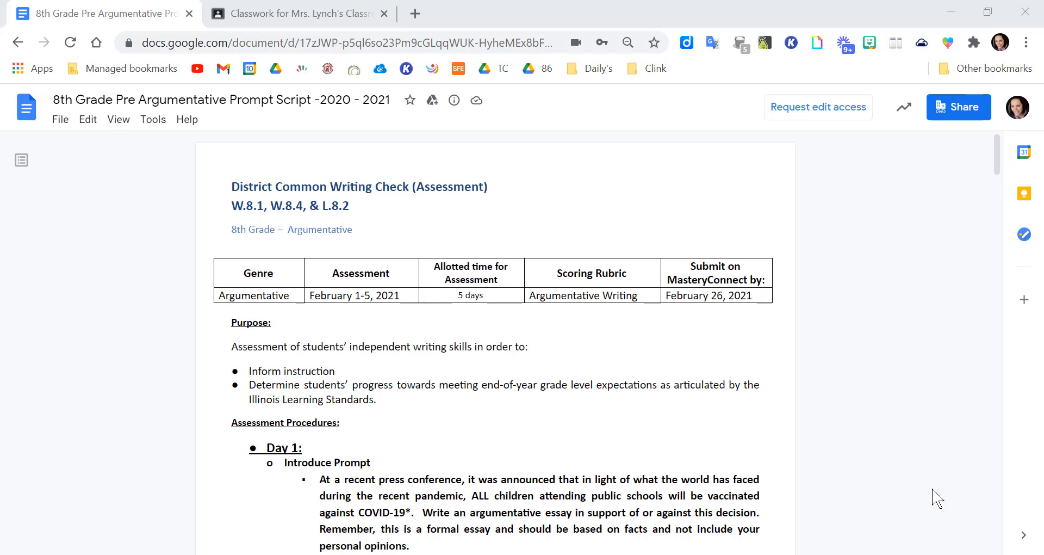
Find the Day 4 section of the prompt script and open its linked 8 grade argumentative prompt 2021 document
scroll(933, 496, down, 5)
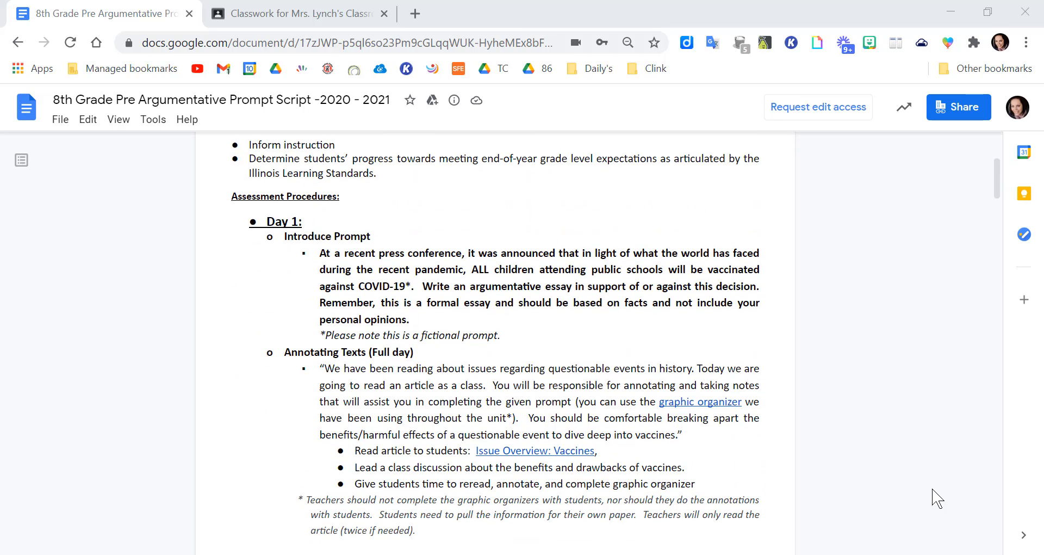
scroll(933, 496, down, 10)
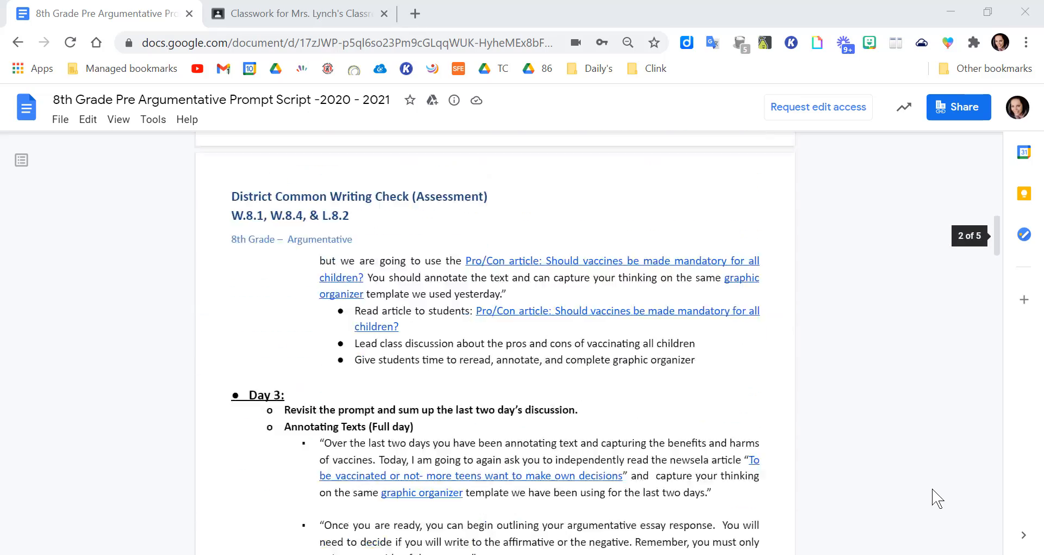
scroll(937, 497, down, 12)
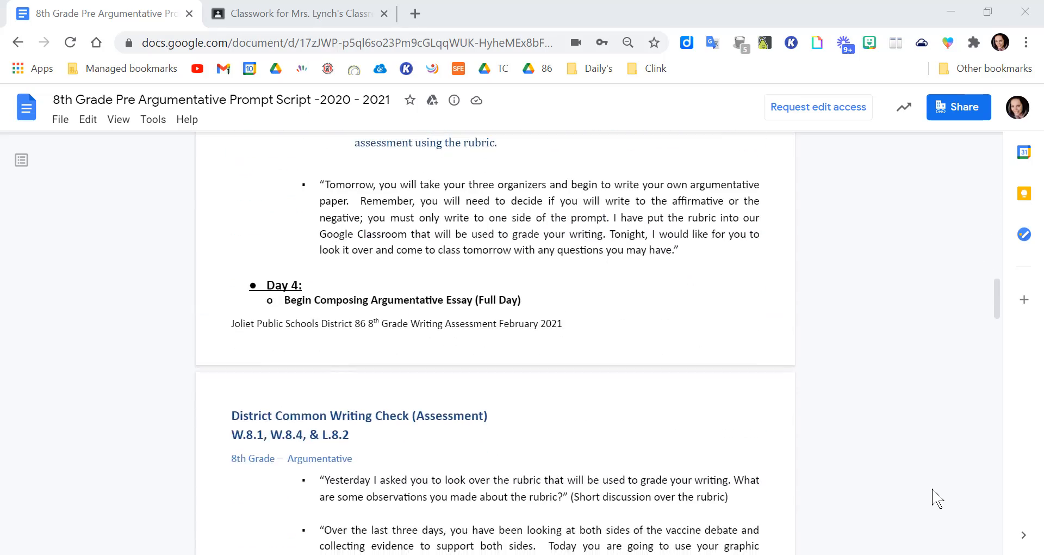
scroll(936, 498, down, 5)
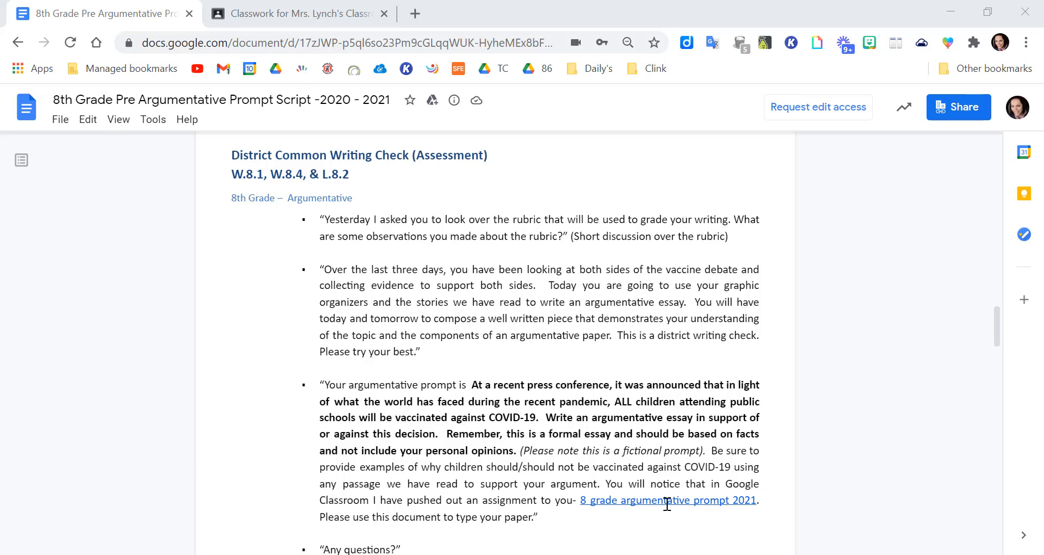
click(610, 502)
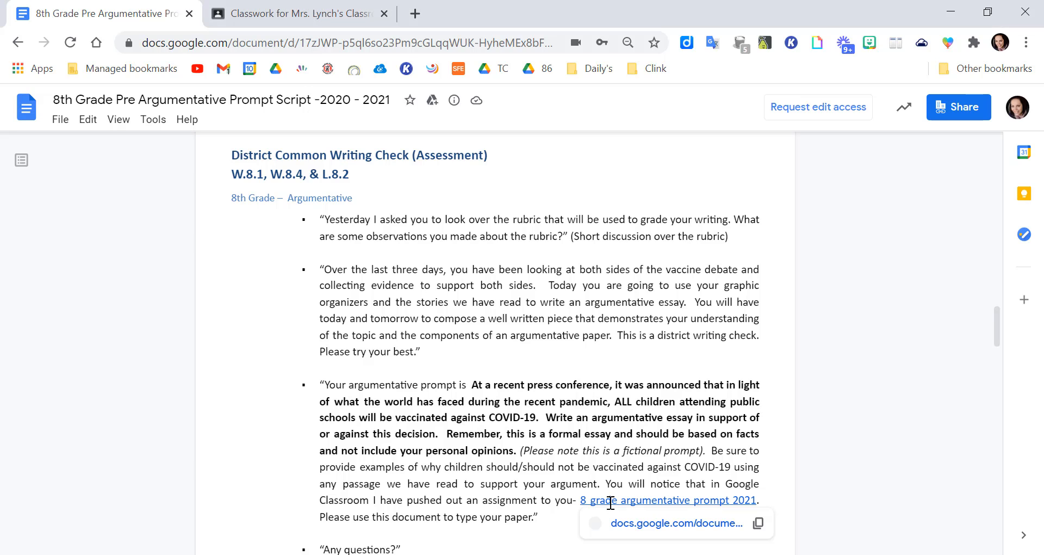
click(637, 524)
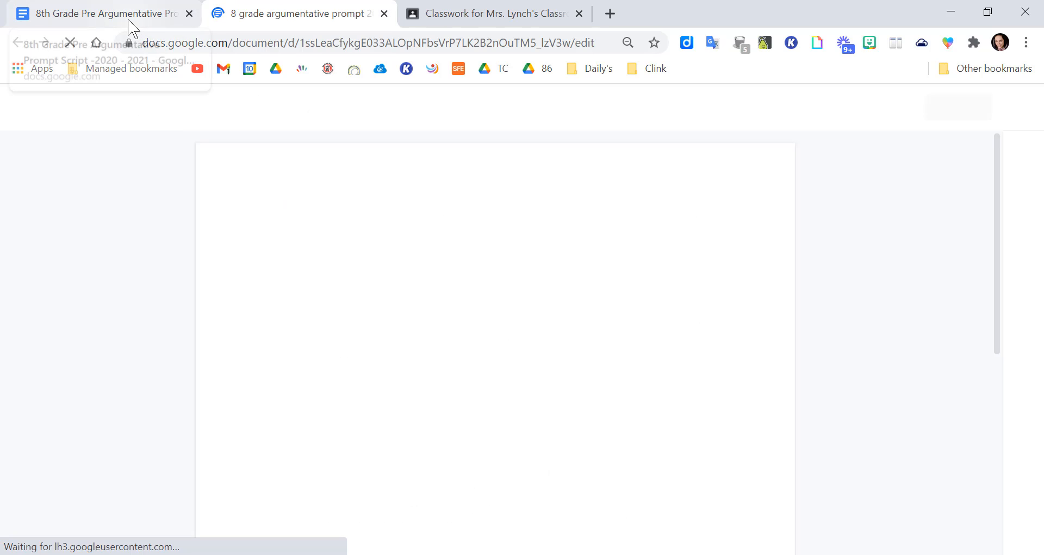
Return to the prompt script and open the Google Sheet version of the rubric linked under Day 3
click(106, 21)
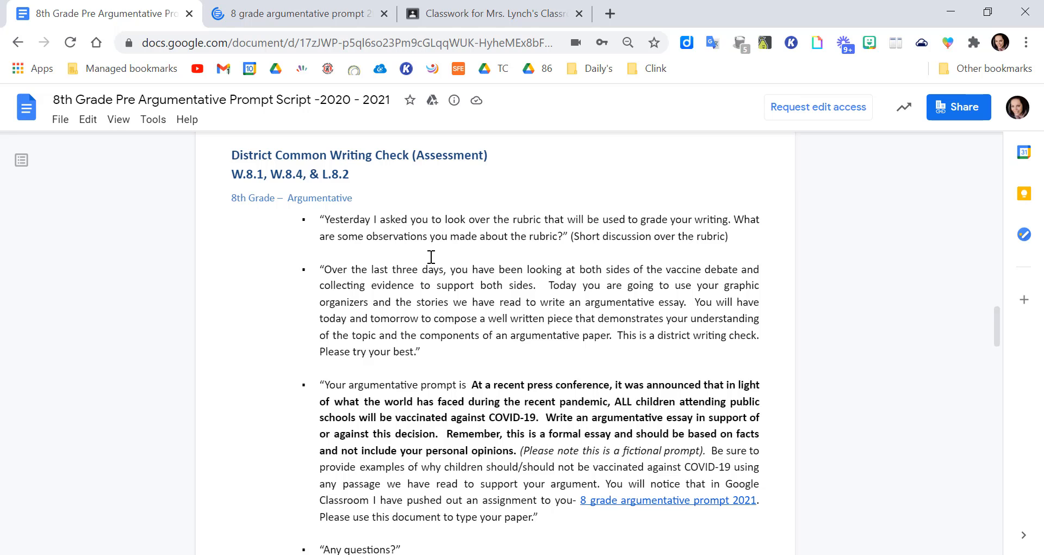
scroll(432, 256, up, 7)
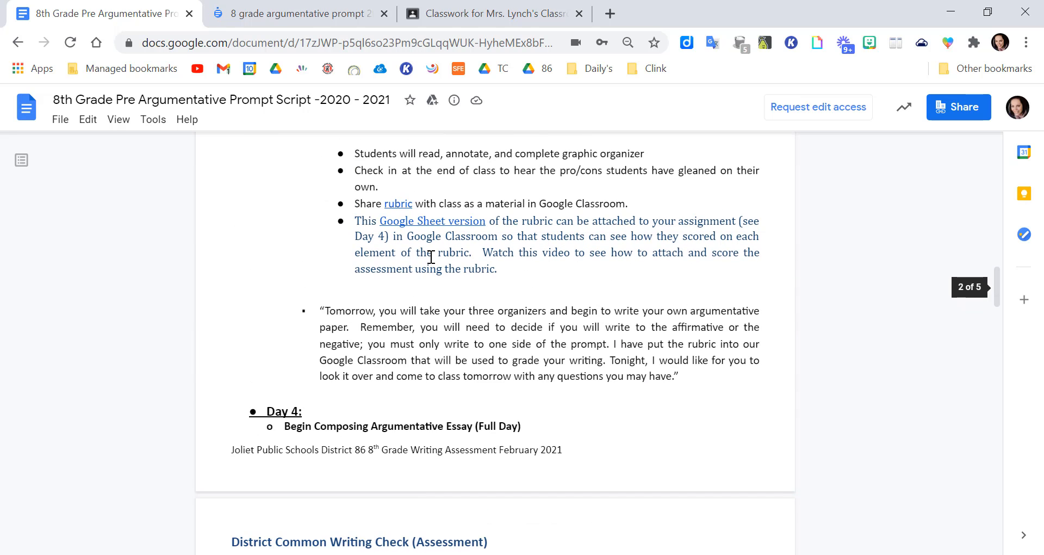
scroll(431, 257, up, 2)
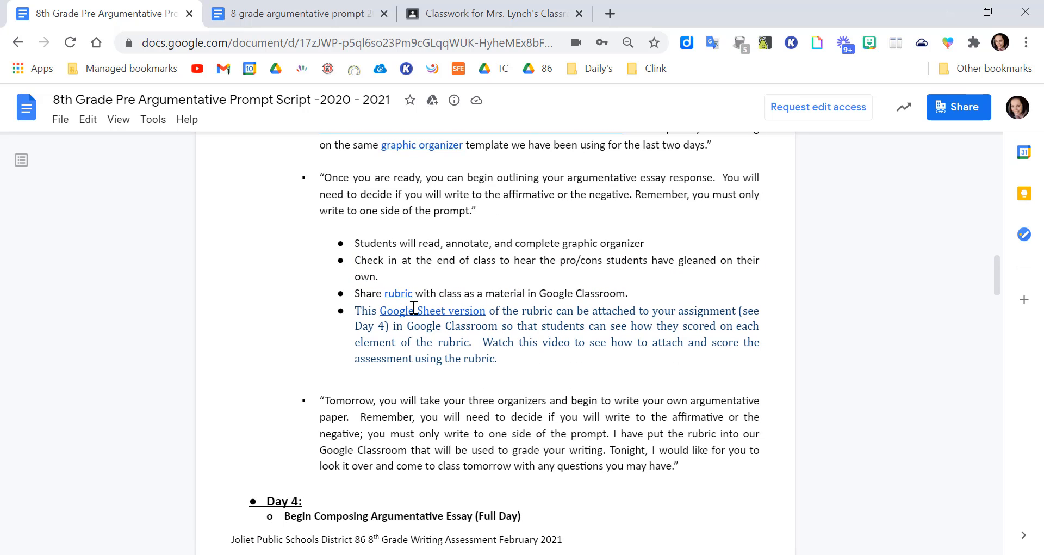
mouse_move(400, 295)
mouse_move(414, 316)
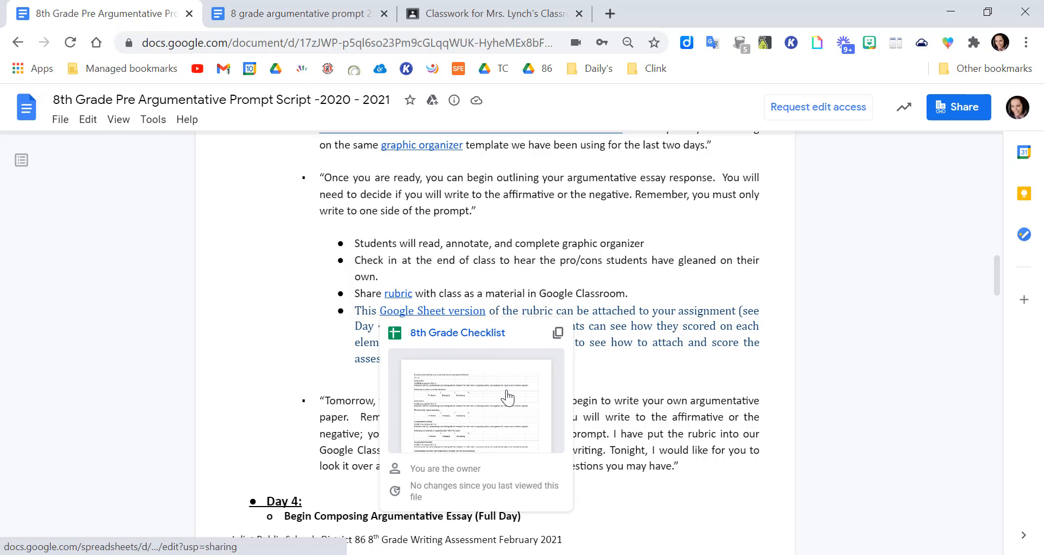
click(451, 337)
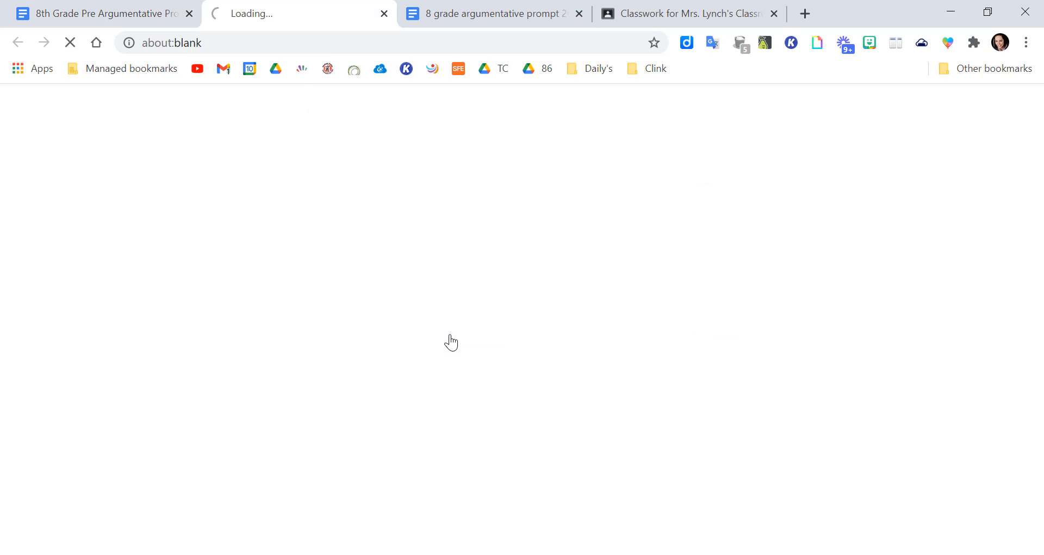
Bring up the 8 grade argumentative prompt 2021 document and make a copy of it
click(468, 11)
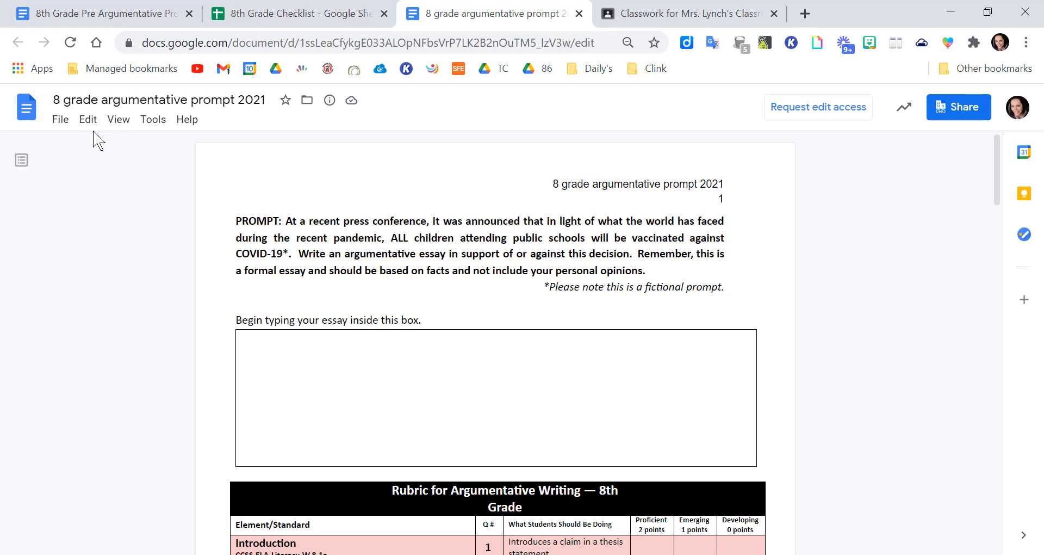
click(60, 120)
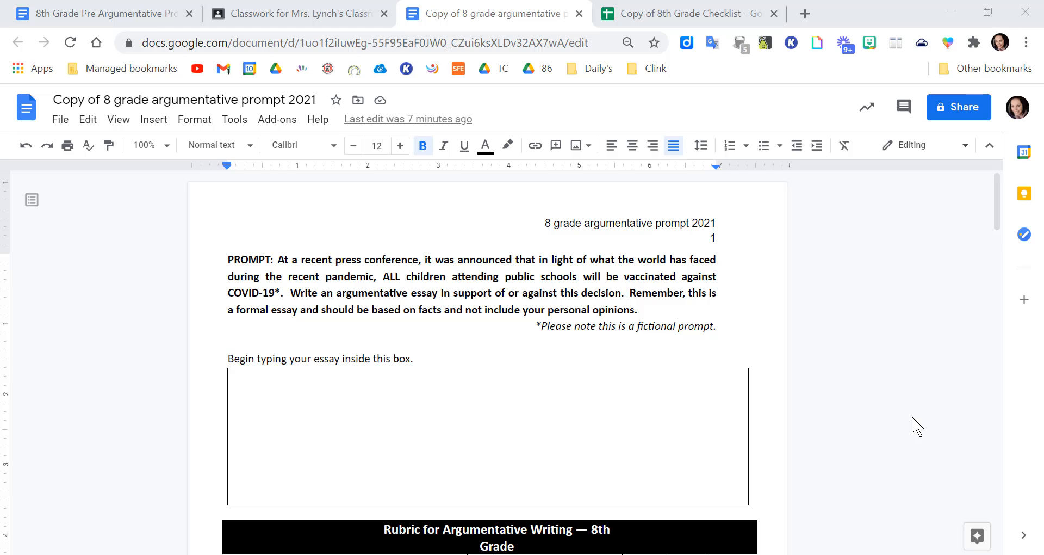
Switch to Google Classroom and create a new classwork assignment titled "District Writing Assesment"
click(284, 25)
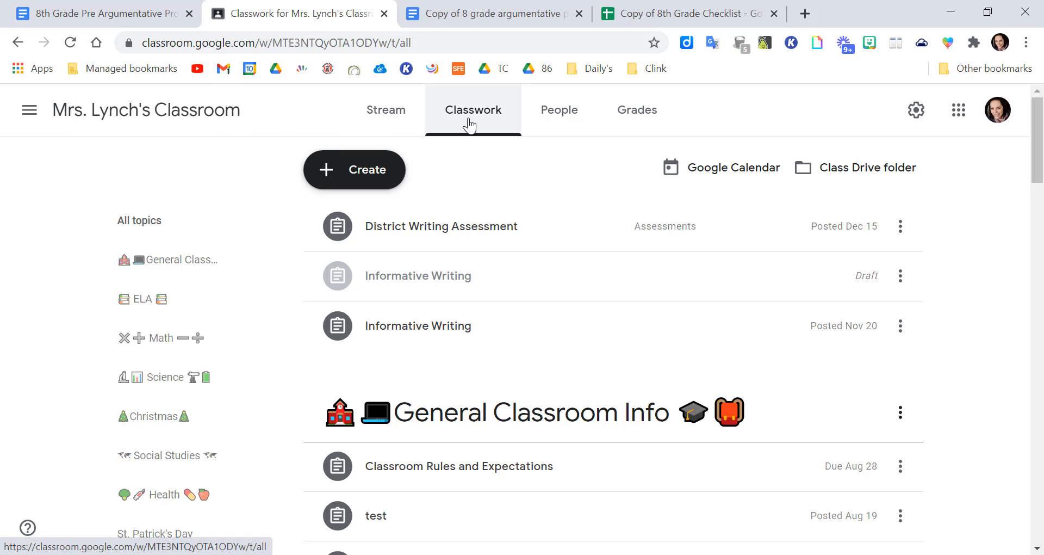
click(379, 174)
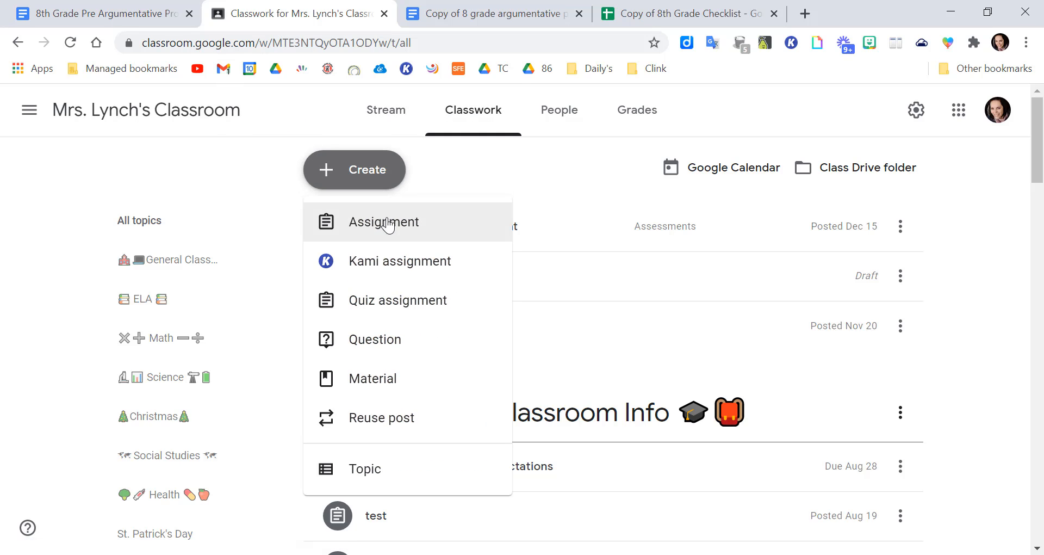
click(391, 234)
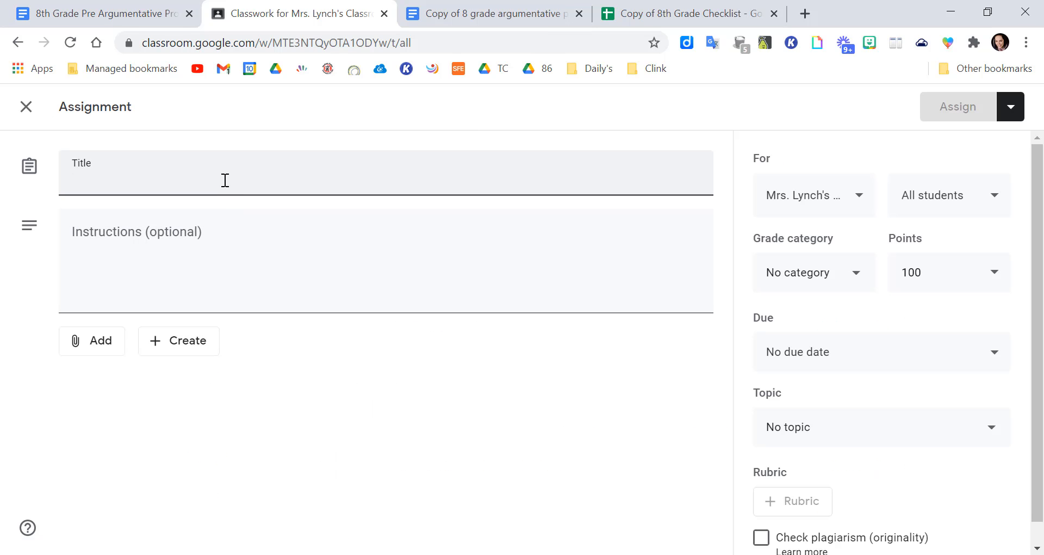
text(Dis)
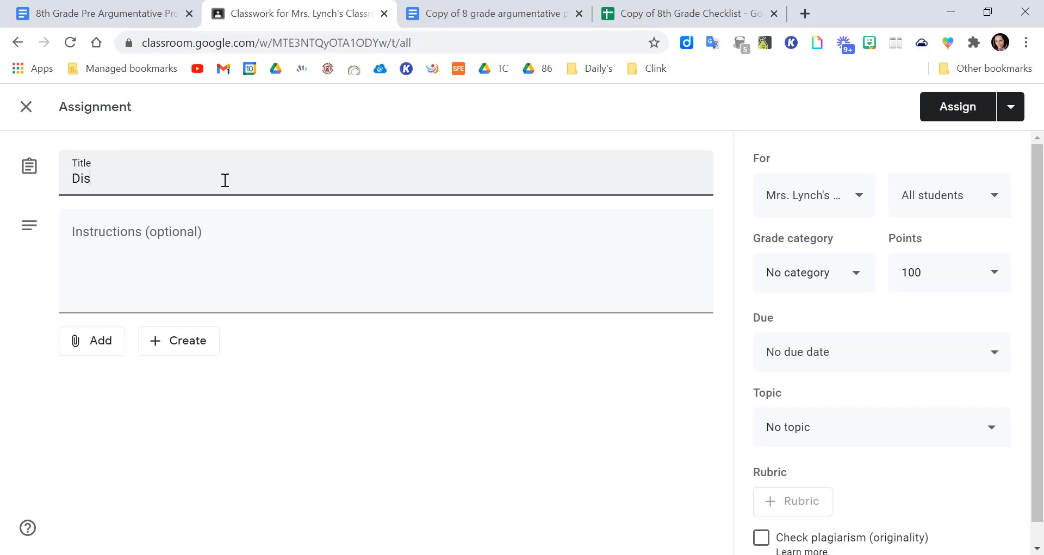
text(trict Writing Assesment)
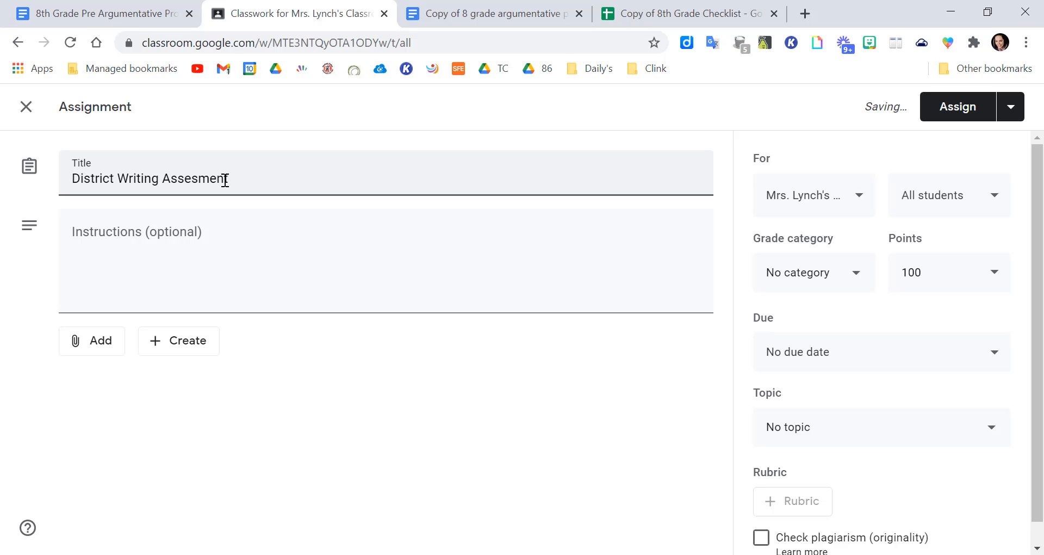
Enter the assignment instructions "Please complete your district writing assessment. Be sure to write your response in the box provided."
click(108, 250)
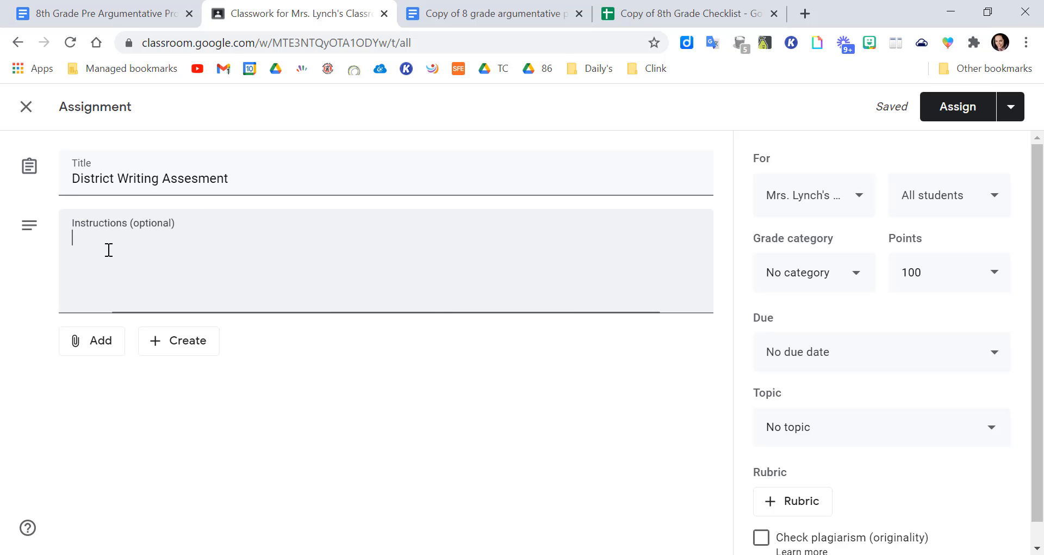
text(Please )
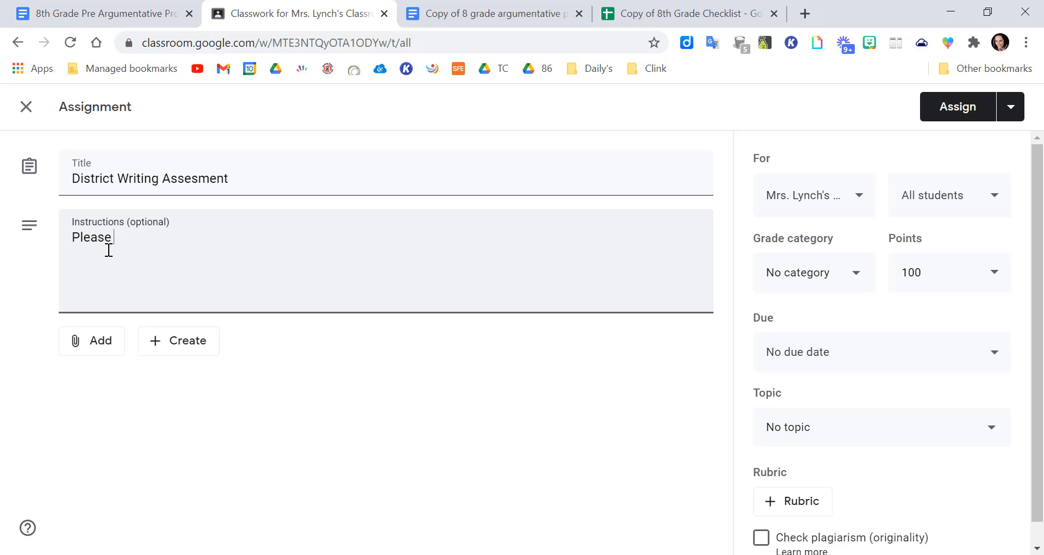
text(complete your dis)
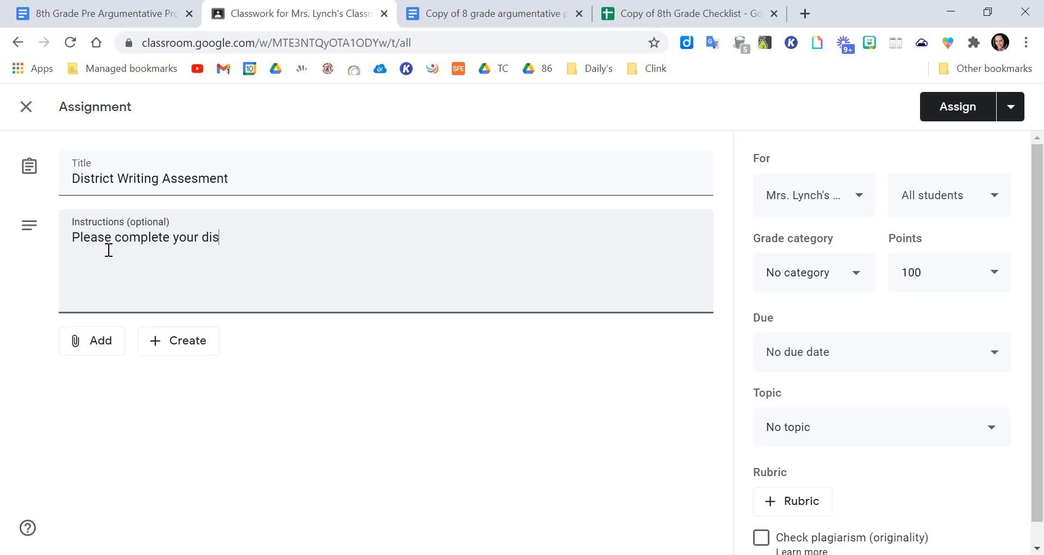
text(trict writing as)
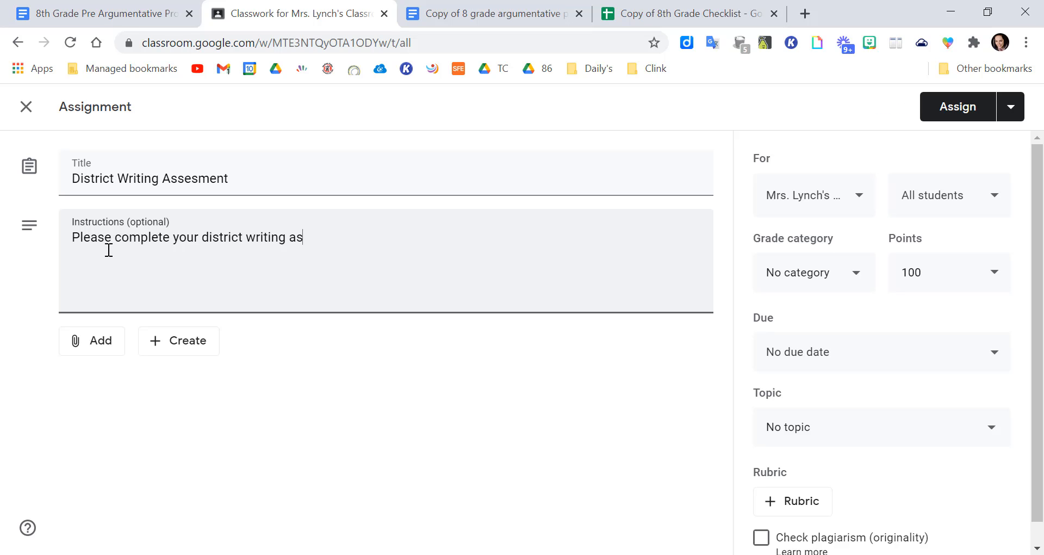
text(sesemen)
key(BackSpace)
key(BackSpace)
key(BackSpace)
key(BackSpace)
text(sment.  Be sure )
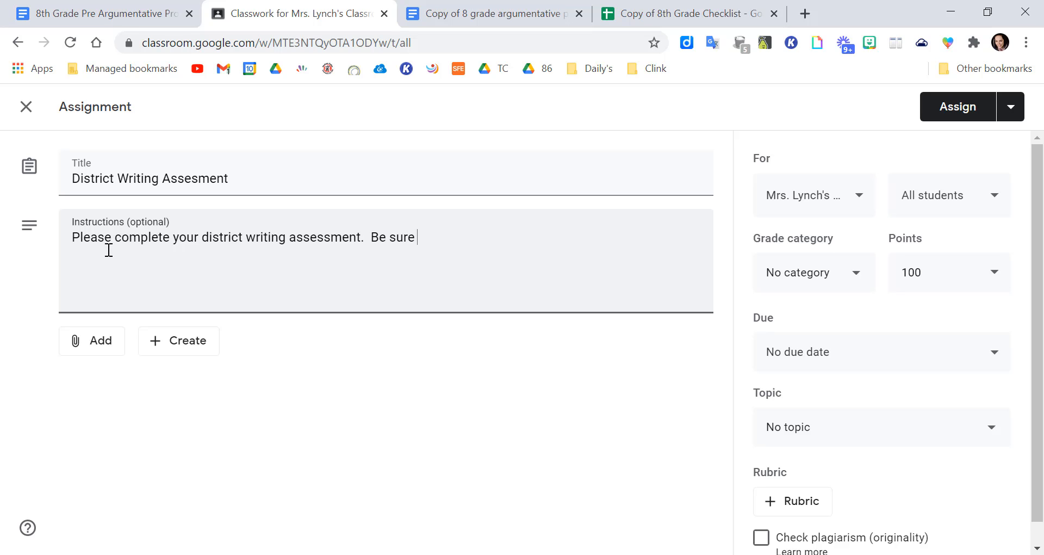
text(to write your resp)
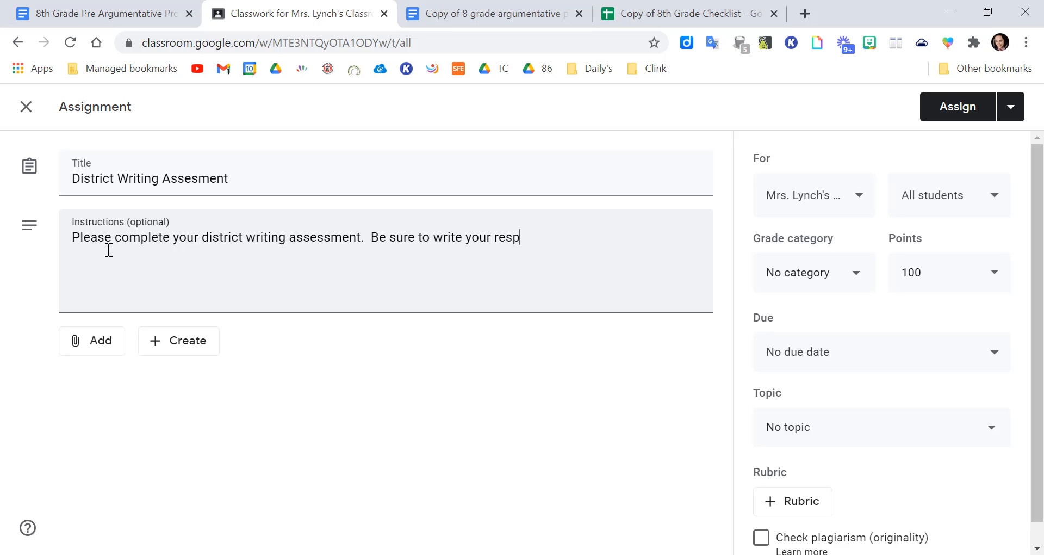
text(onse in the box pro)
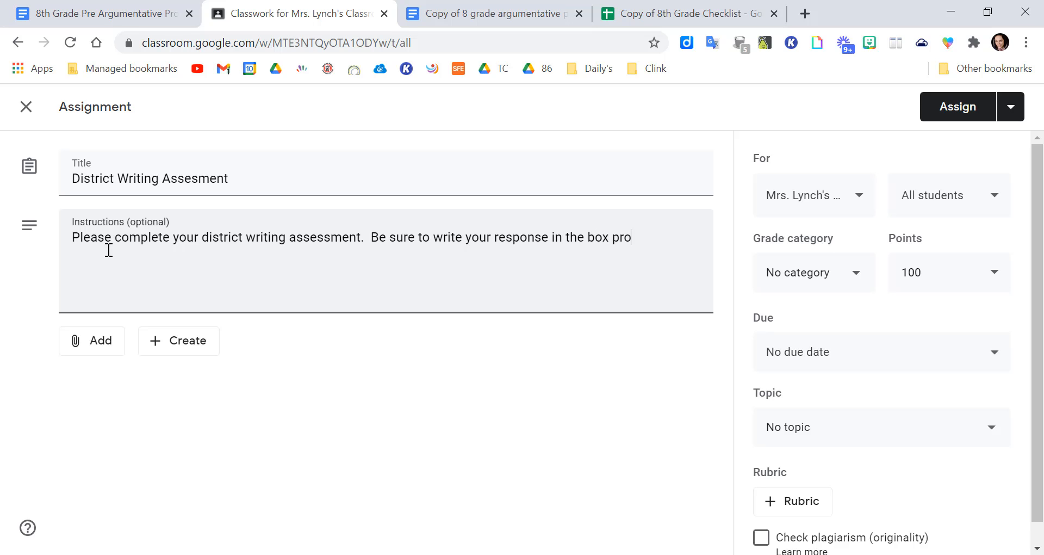
text(viced.)
key(BackSpace)
key(BackSpace)
key(BackSpace)
key(BackSpace)
text(ded.)
Attach Copy of 8 grade argumentative prompt 2021 from Google Drive and set it to make a copy for each student
click(101, 348)
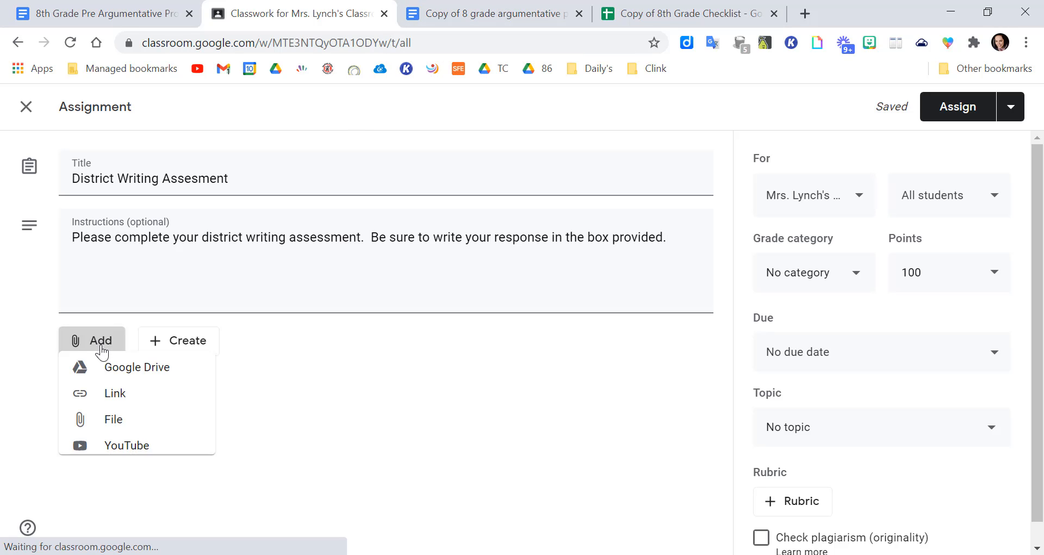
click(124, 376)
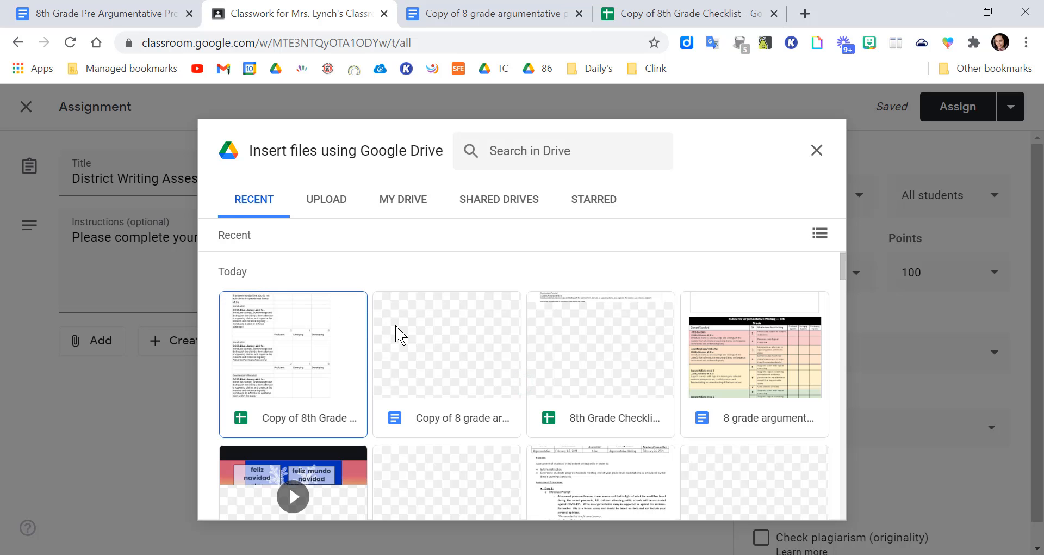
click(460, 366)
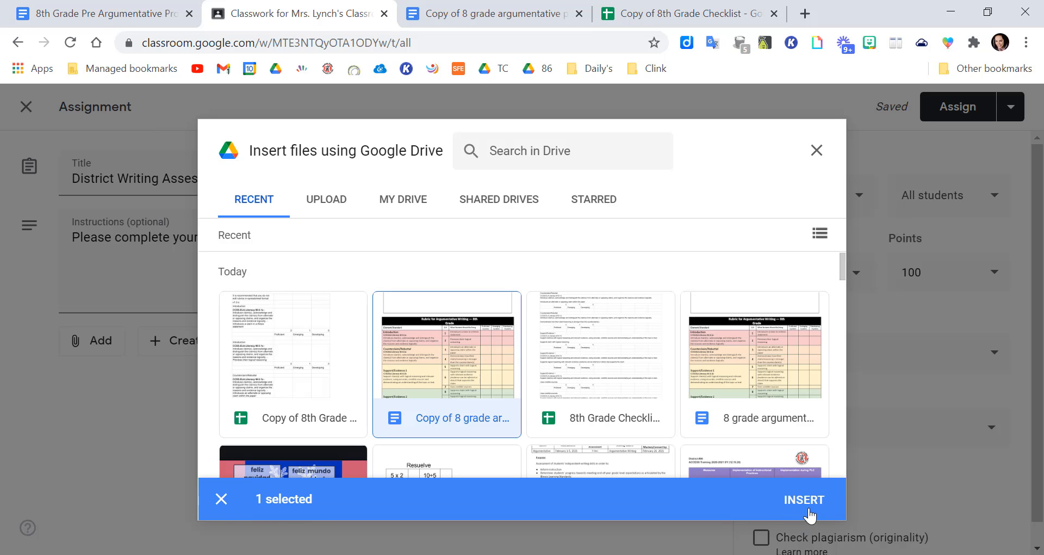
click(809, 515)
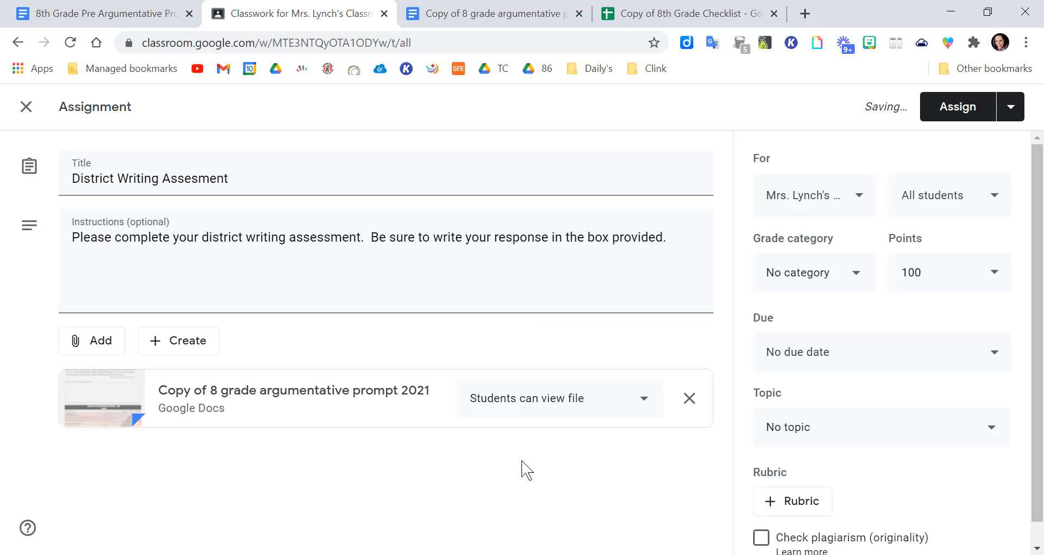
click(569, 412)
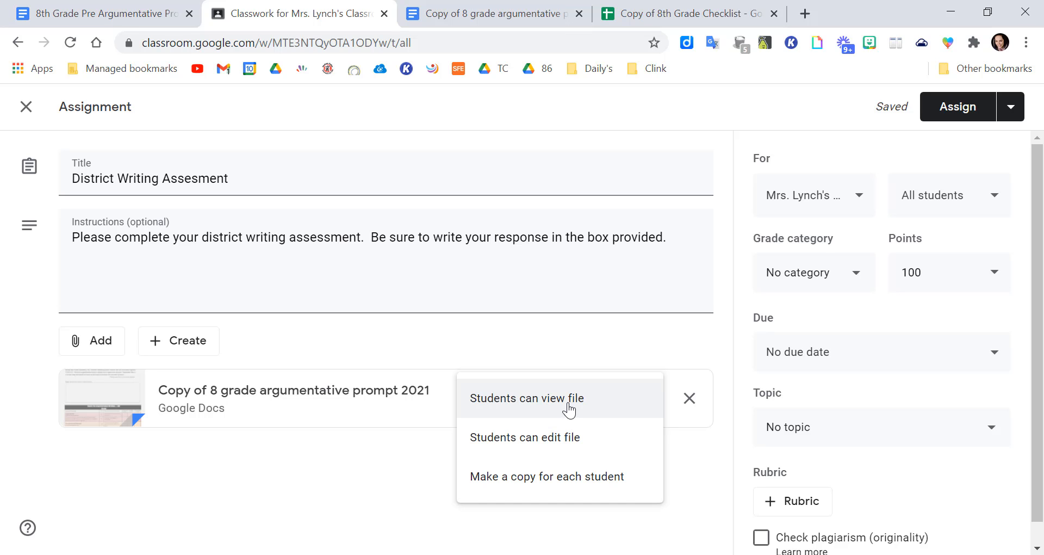
click(593, 482)
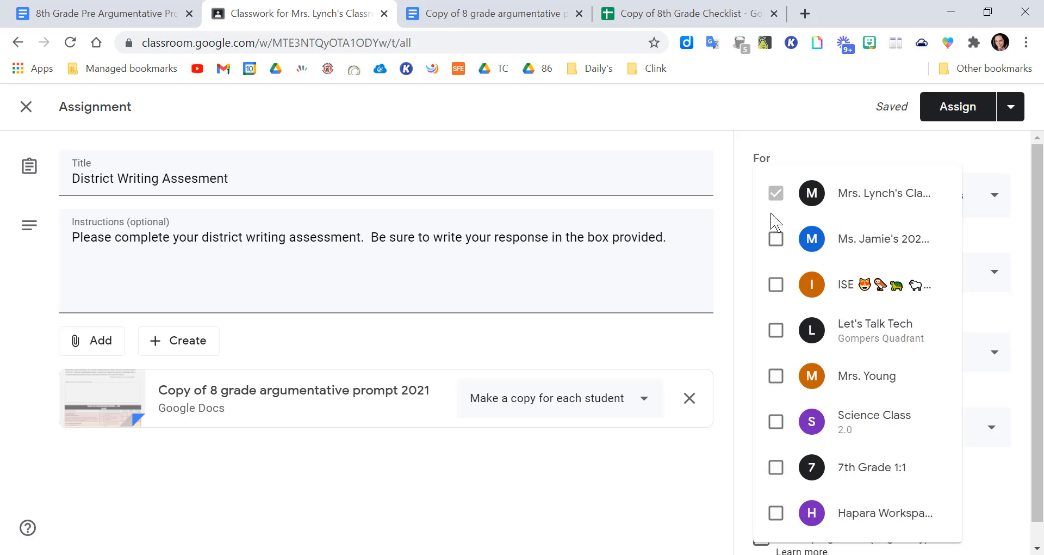
Keep the current class and points selections and set the assignment's grade category to Assessments
click(791, 154)
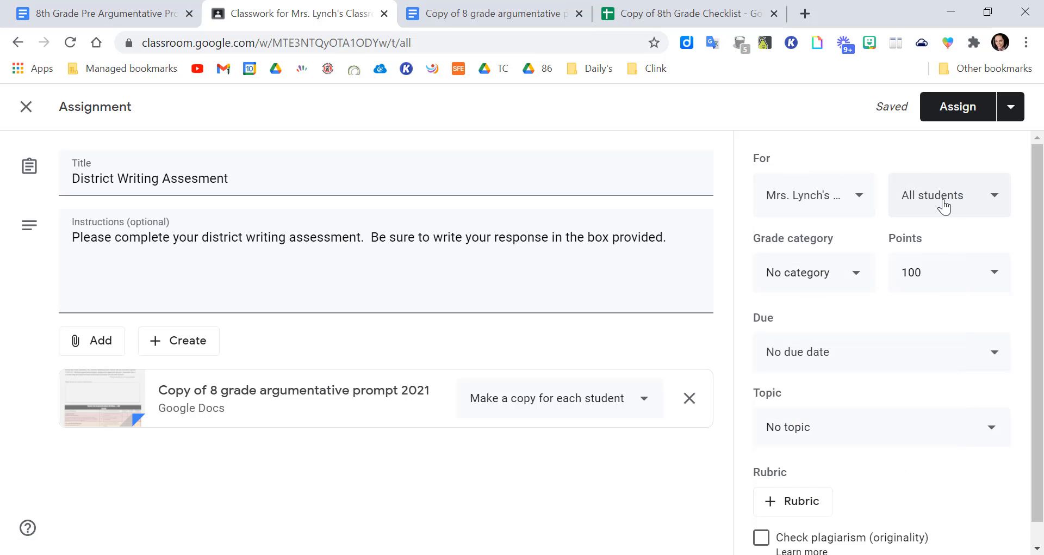
click(836, 280)
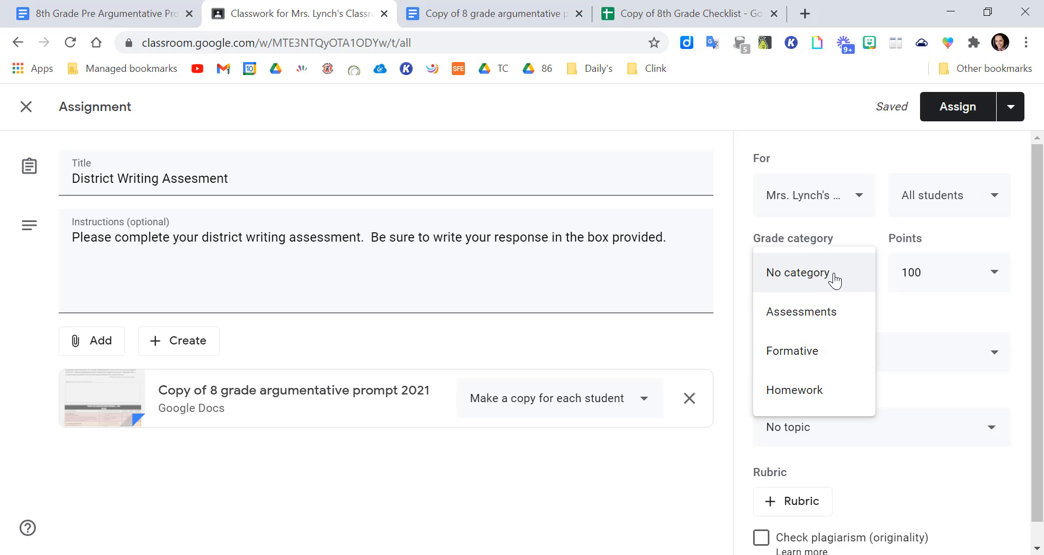
click(825, 325)
click(914, 272)
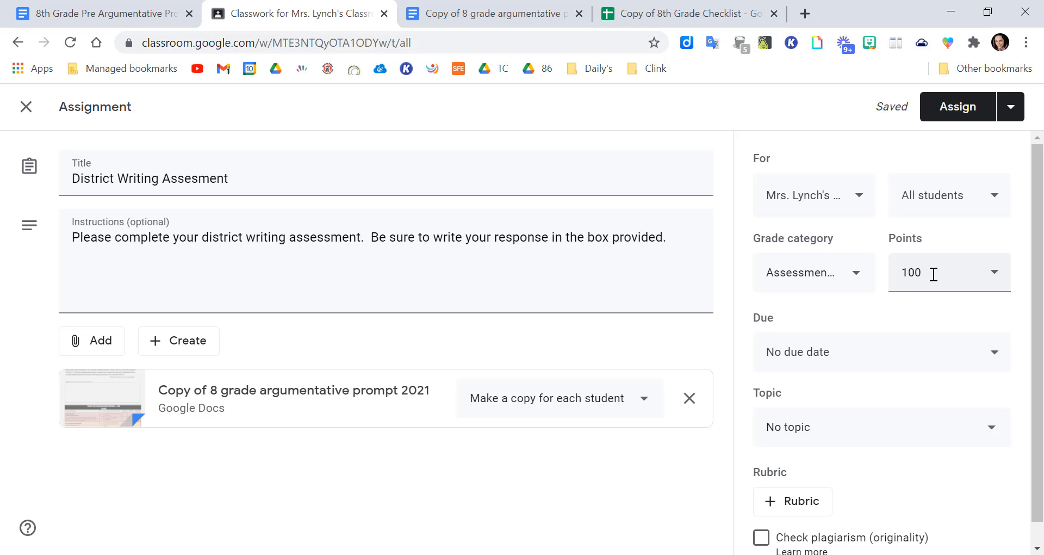
click(850, 317)
scroll(850, 317, down, 1)
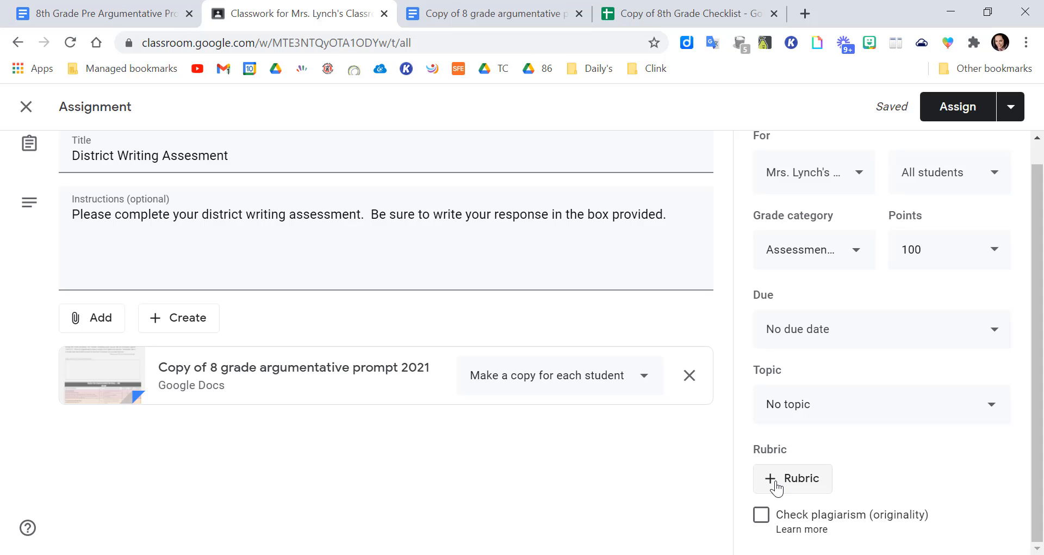
Import the assignment's rubric from the Google Sheets file Copy of 8th Grade Checklist
click(669, 12)
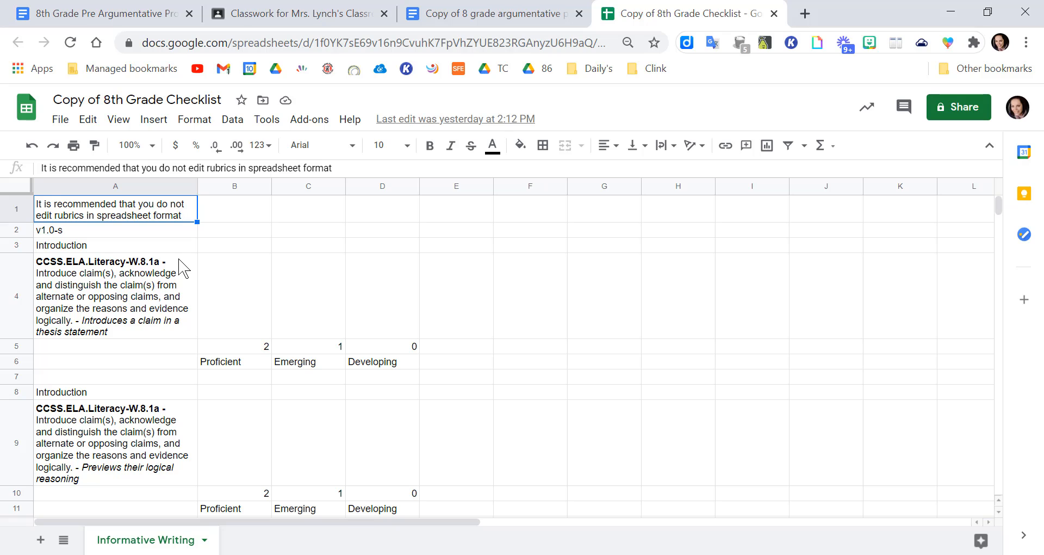
click(260, 13)
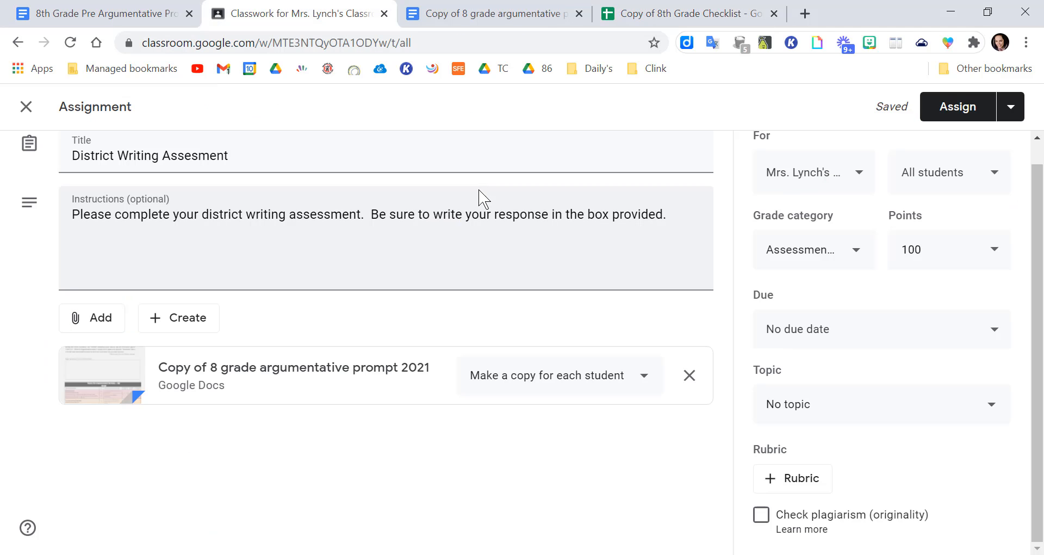
click(802, 480)
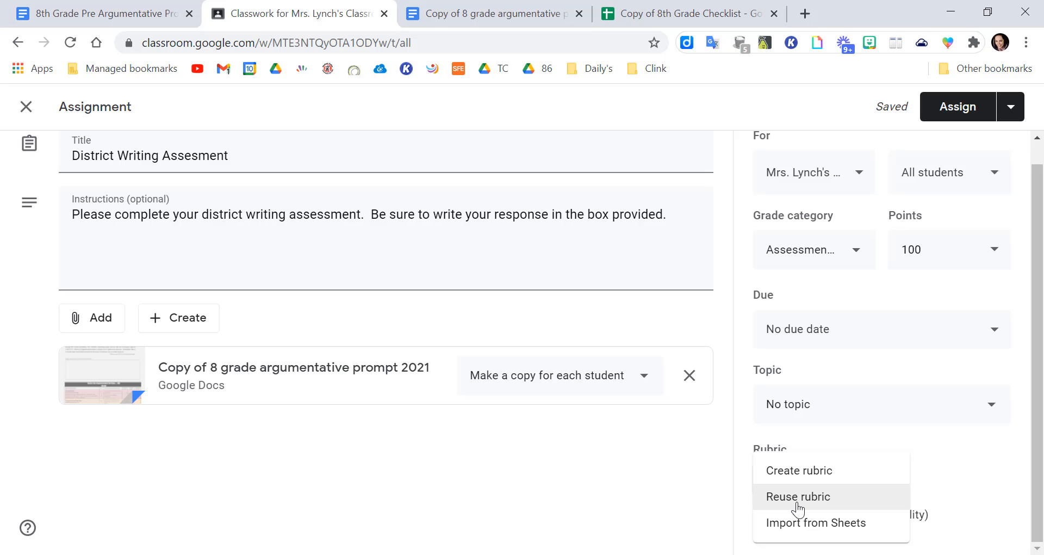
click(805, 530)
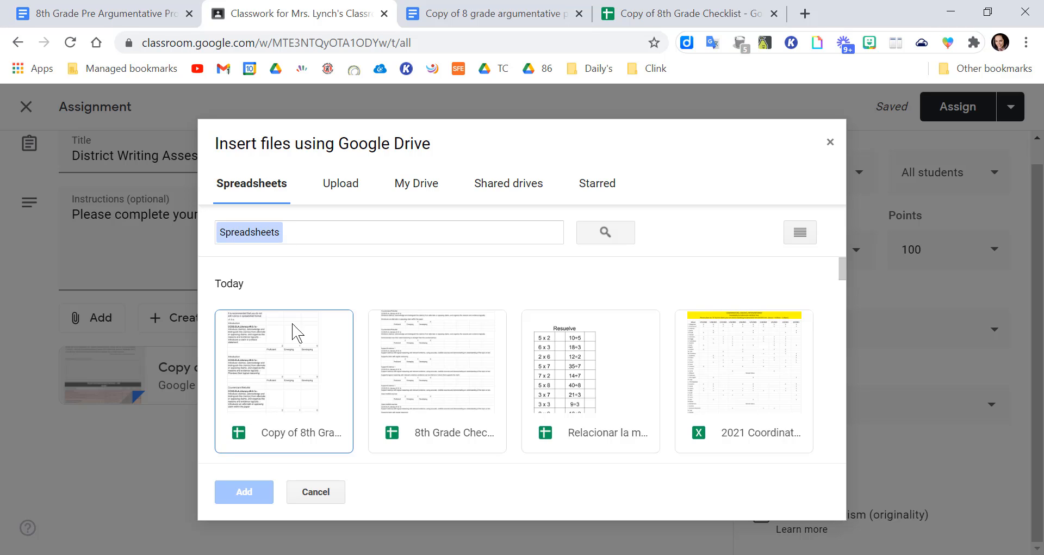
click(267, 401)
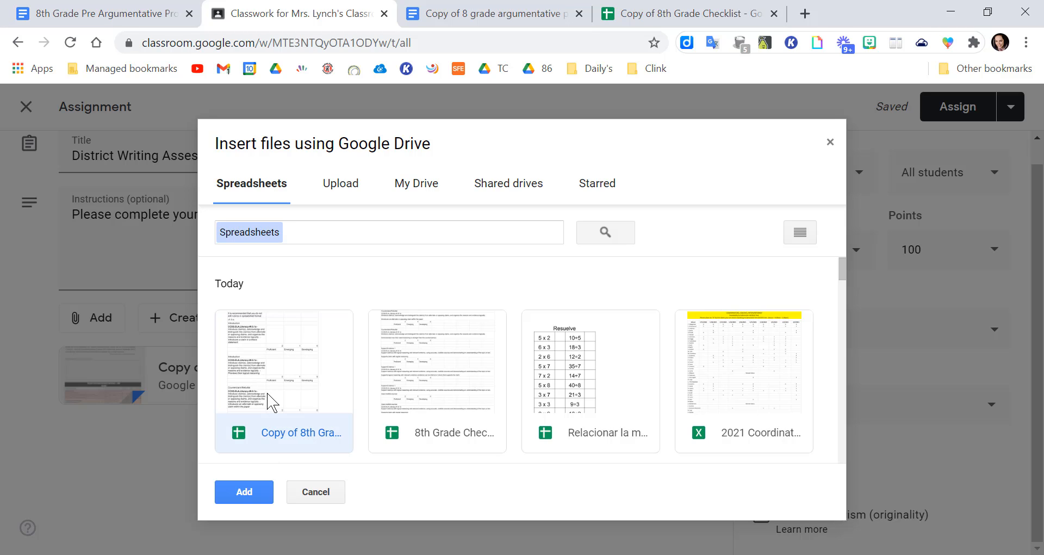
click(248, 489)
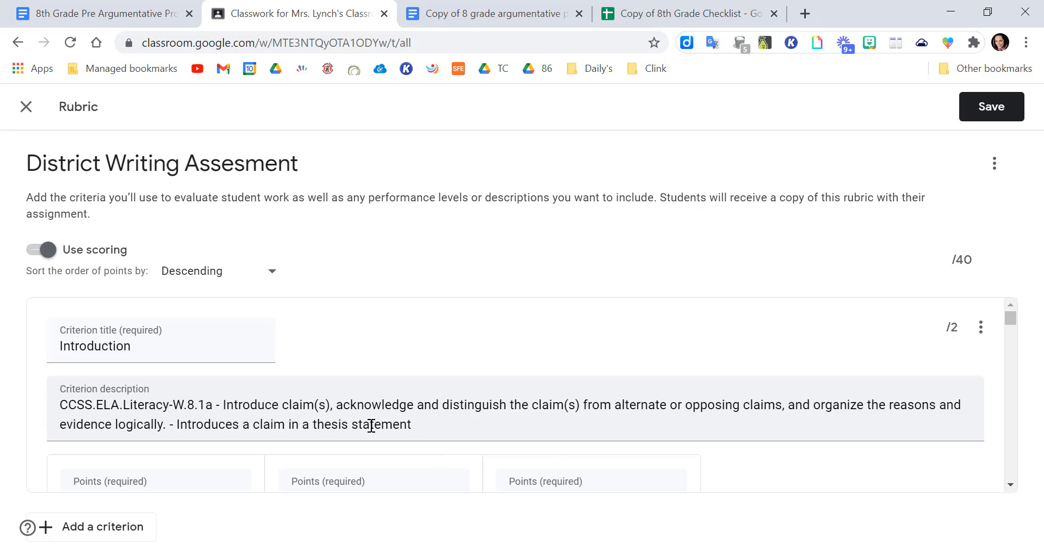
Review the imported rubric criteria, save the rubric, and assign the District Writing Assesment to the class
scroll(371, 426, down, 3)
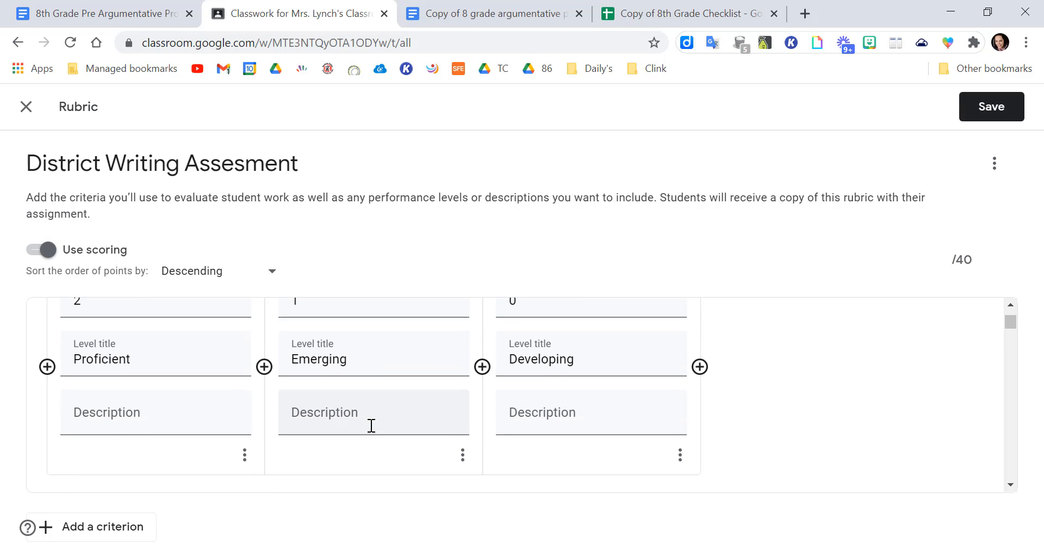
scroll(371, 425, down, 6)
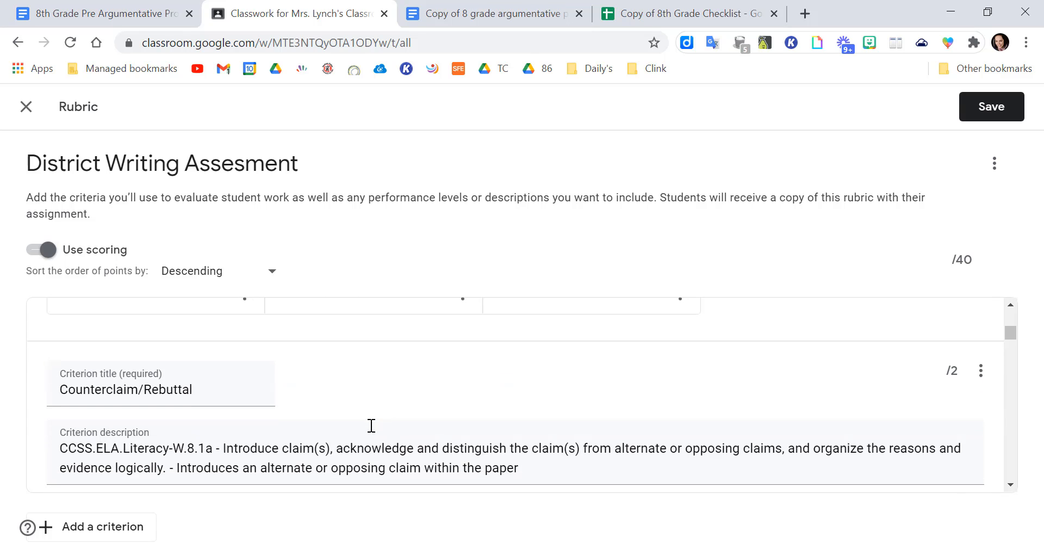
scroll(372, 426, down, 5)
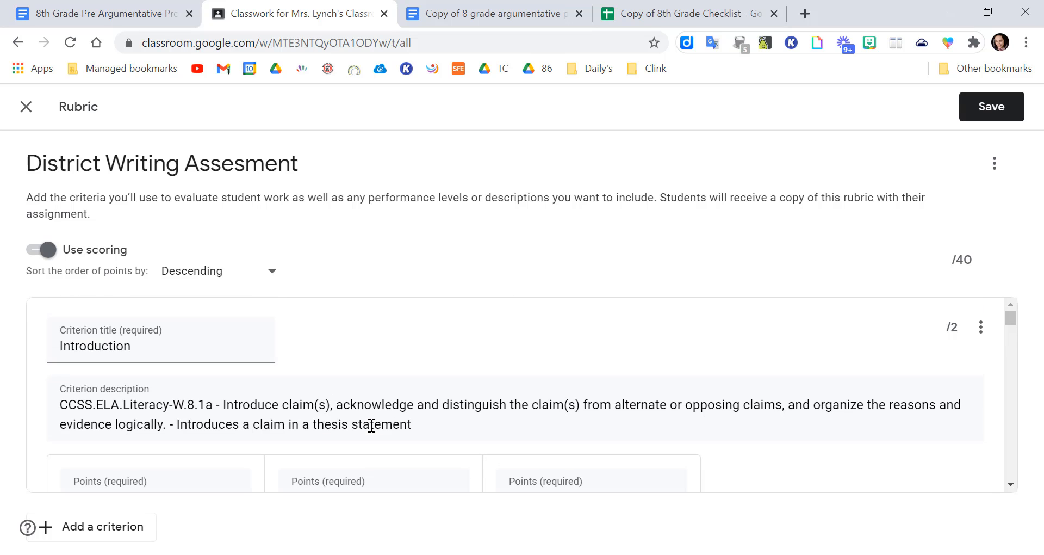
click(996, 109)
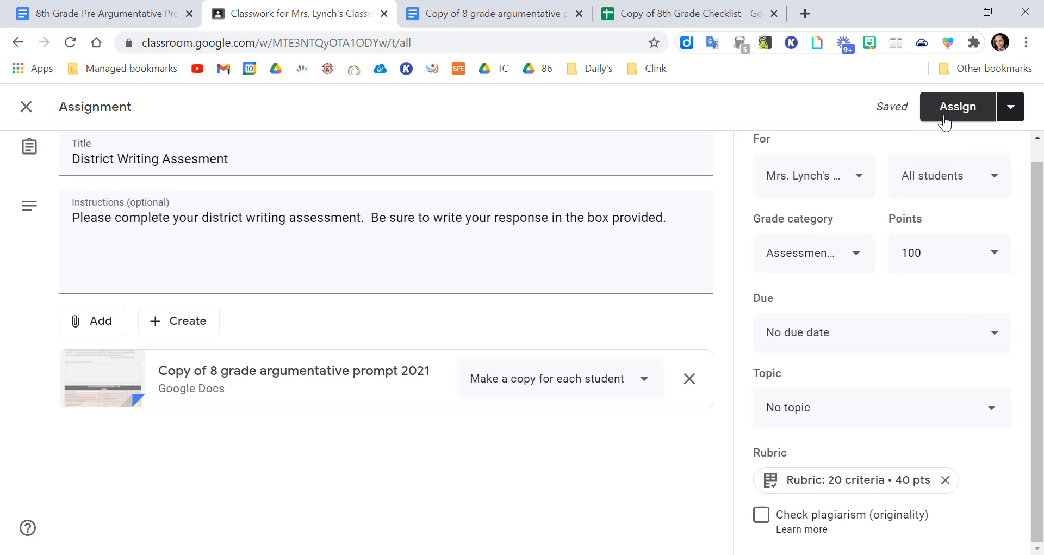
click(946, 122)
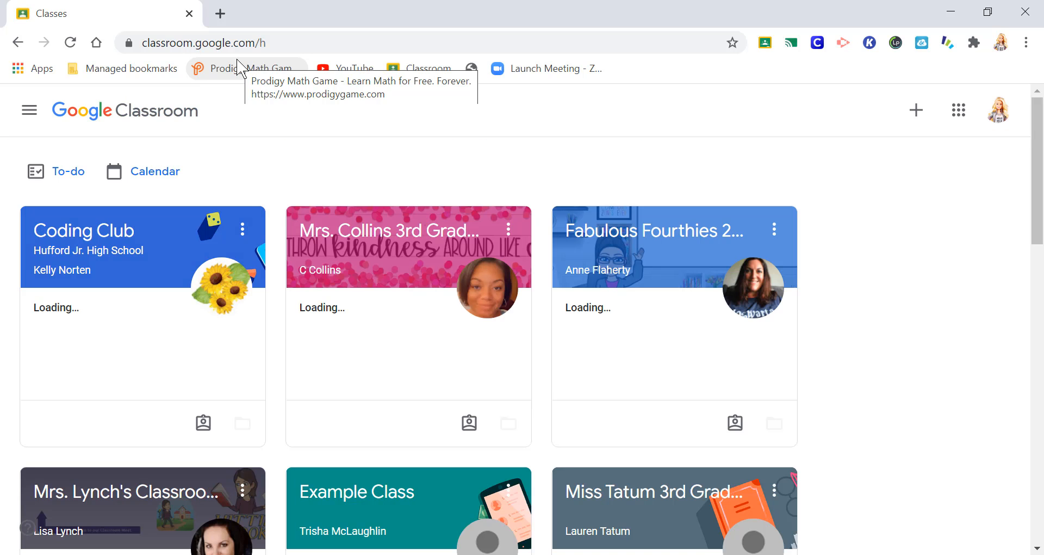
In the student's Google Classroom, open the class's classwork and view the full District Writing Assesment assignment
click(140, 490)
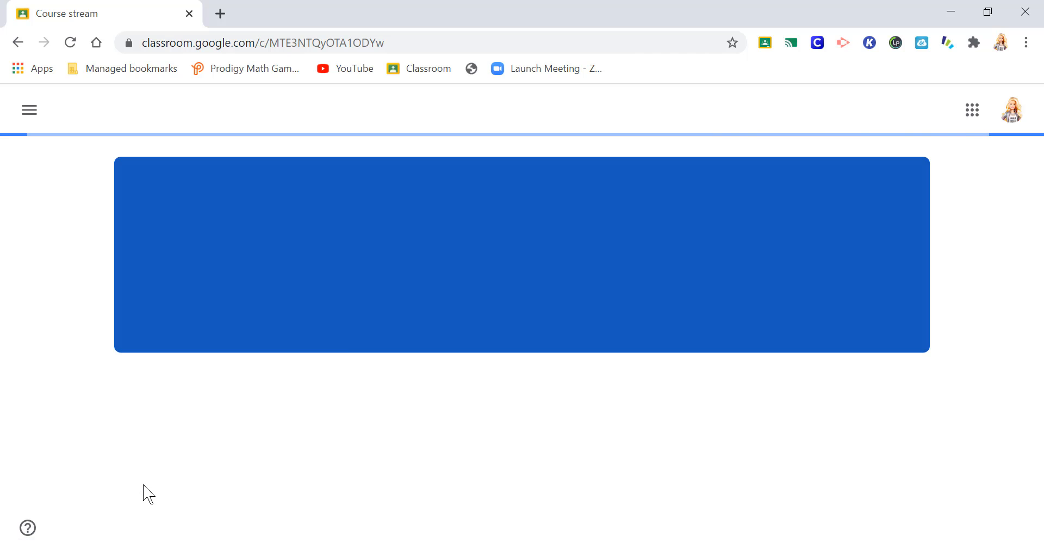
click(503, 124)
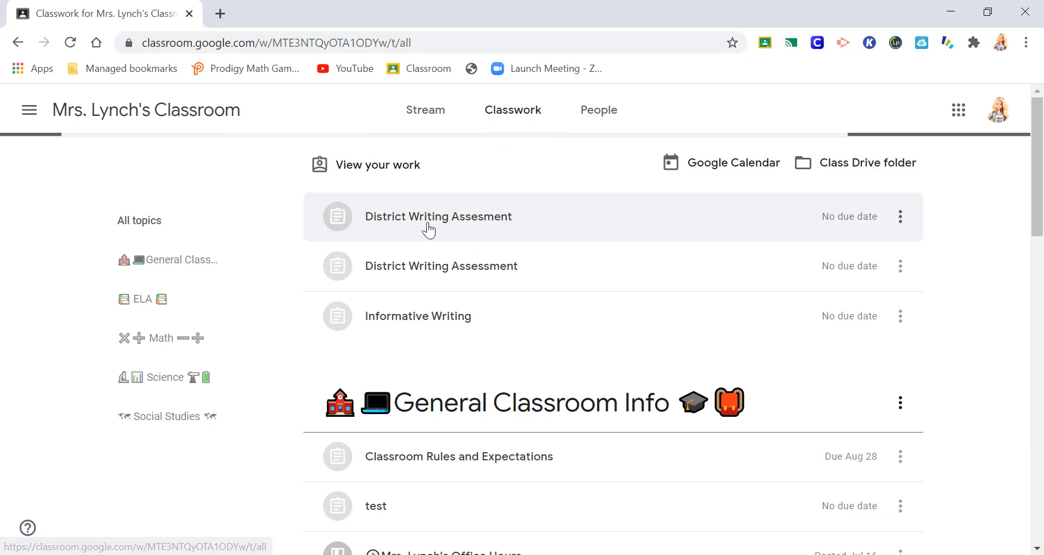
click(463, 225)
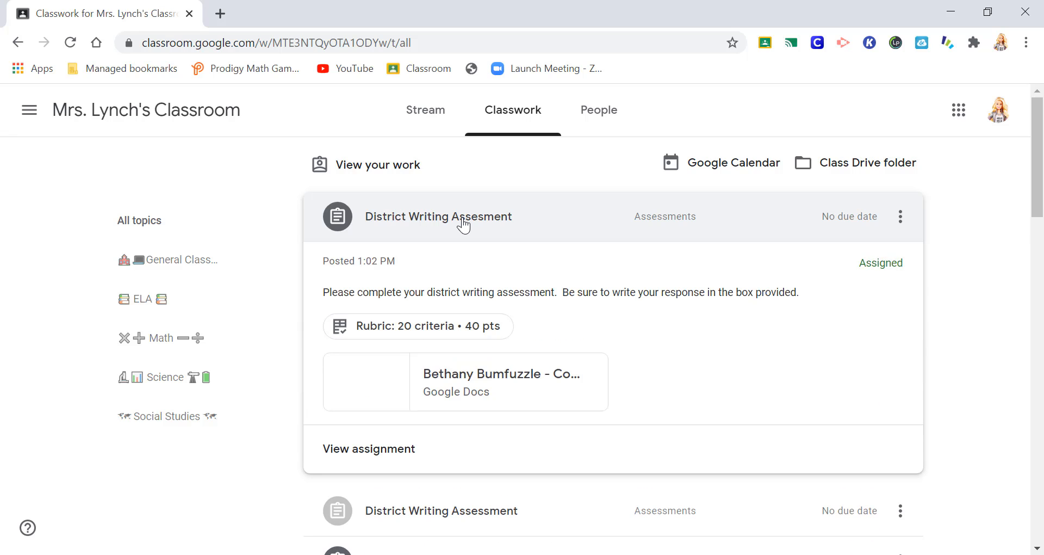
click(392, 451)
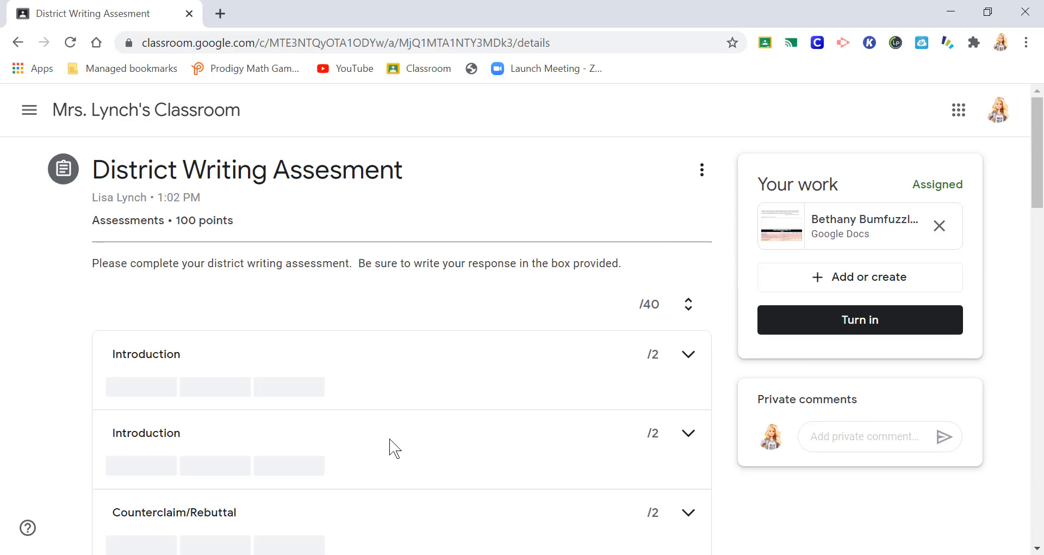
Examine the assignment's rubric as a student, including the performance levels of the first Introduction criterion
scroll(392, 445, down, 3)
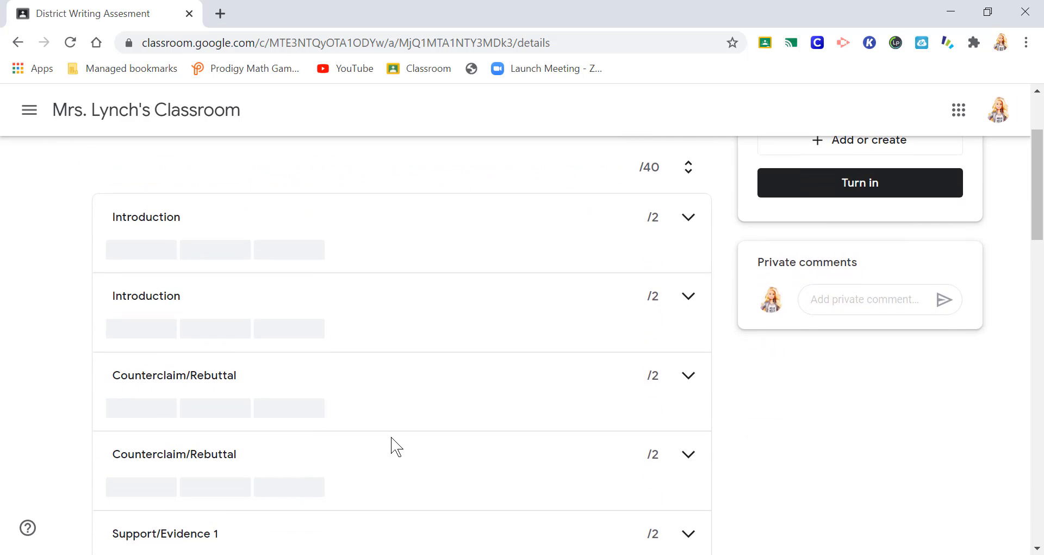
scroll(392, 445, down, 2)
scroll(391, 445, up, 3)
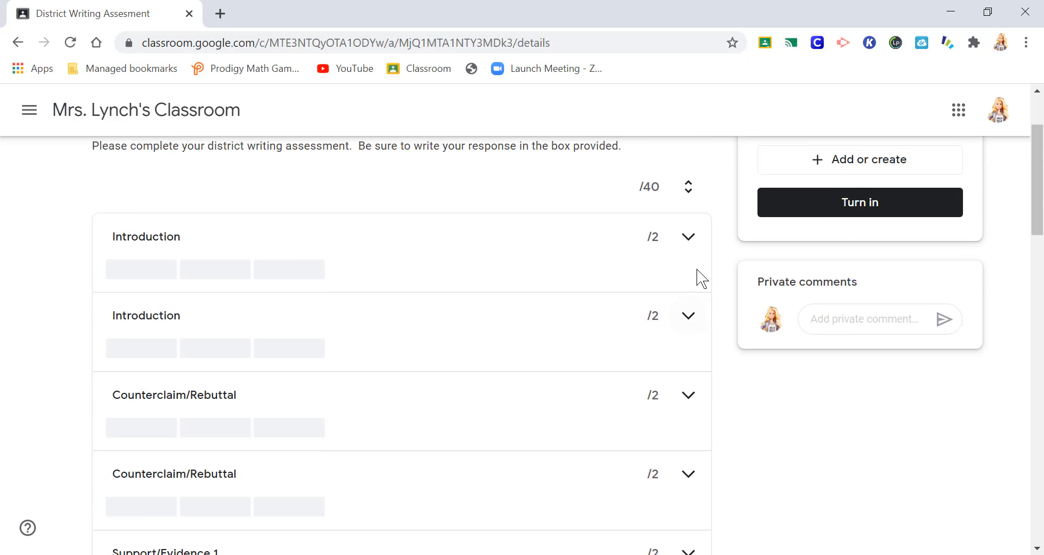
click(689, 237)
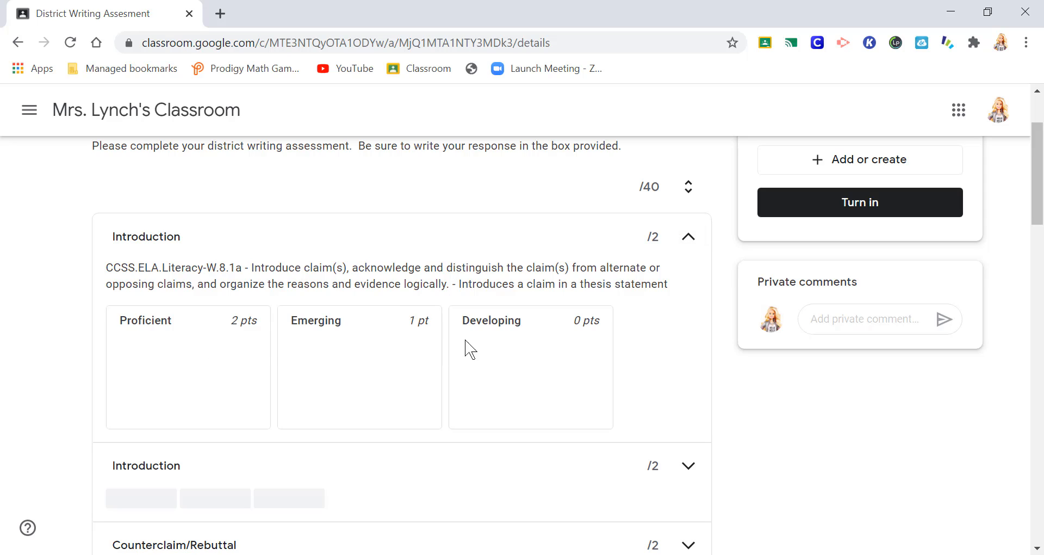
click(689, 238)
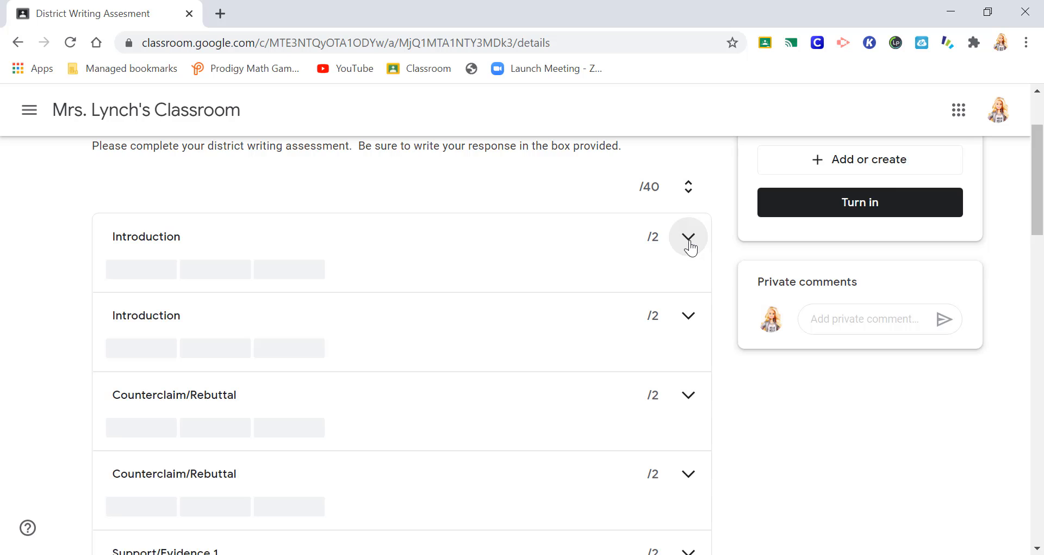
scroll(691, 245, up, 3)
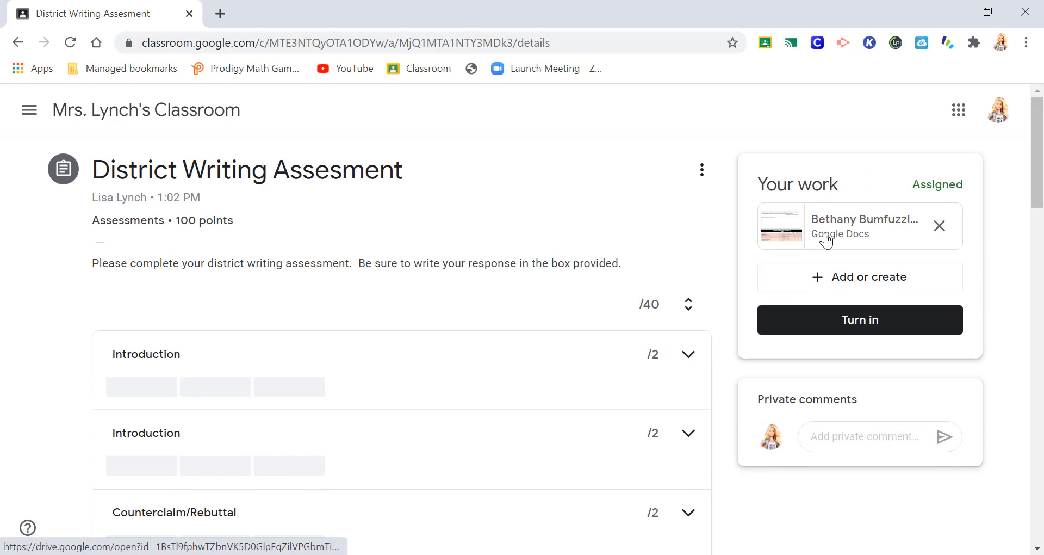
Open the student's copy of the argumentative prompt, return to the assignment page, and turn in the work
click(820, 246)
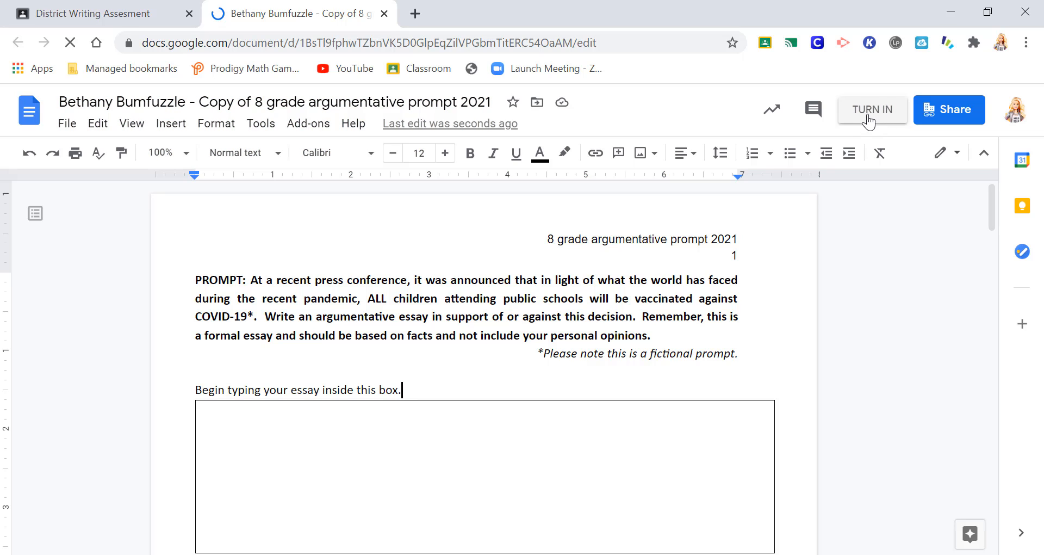
click(96, 16)
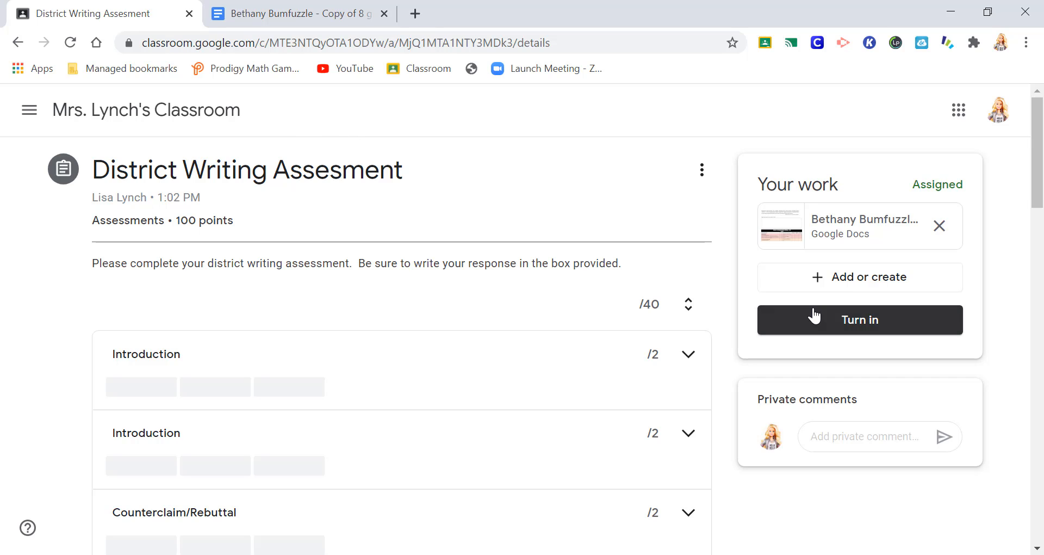
click(844, 333)
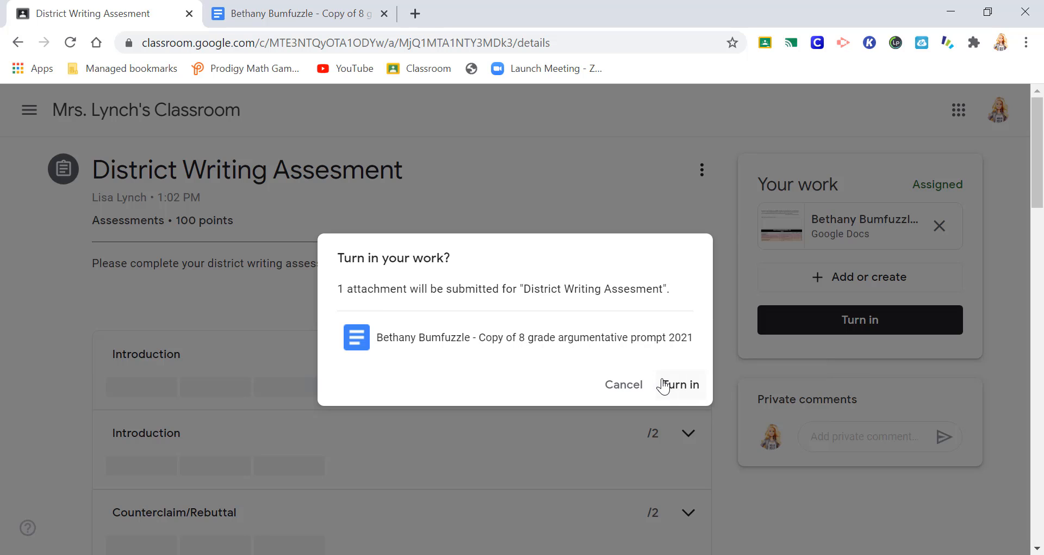
click(664, 386)
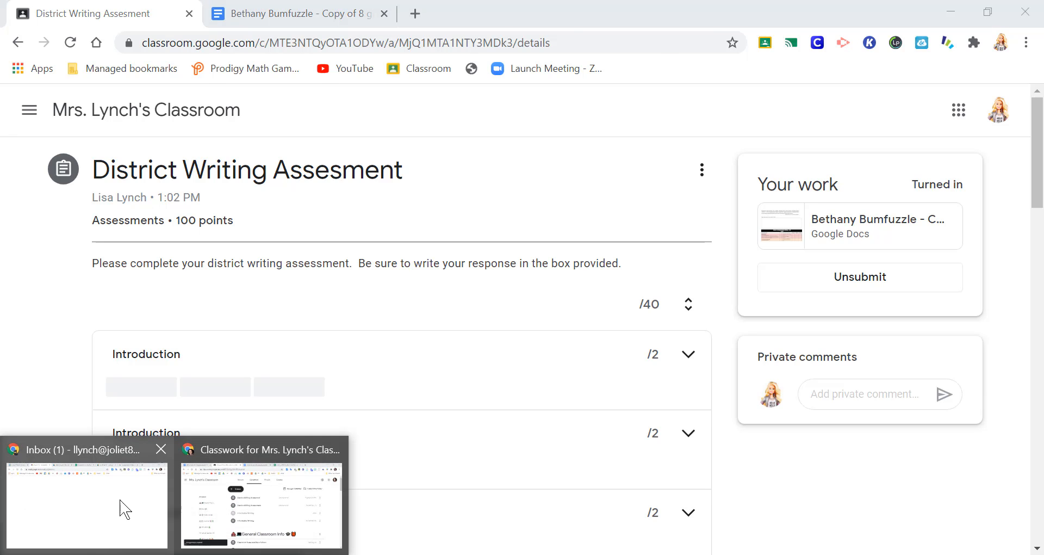
Switch to the teacher's Google Classroom and open the turned-in student document for District Writing Assesment
click(120, 506)
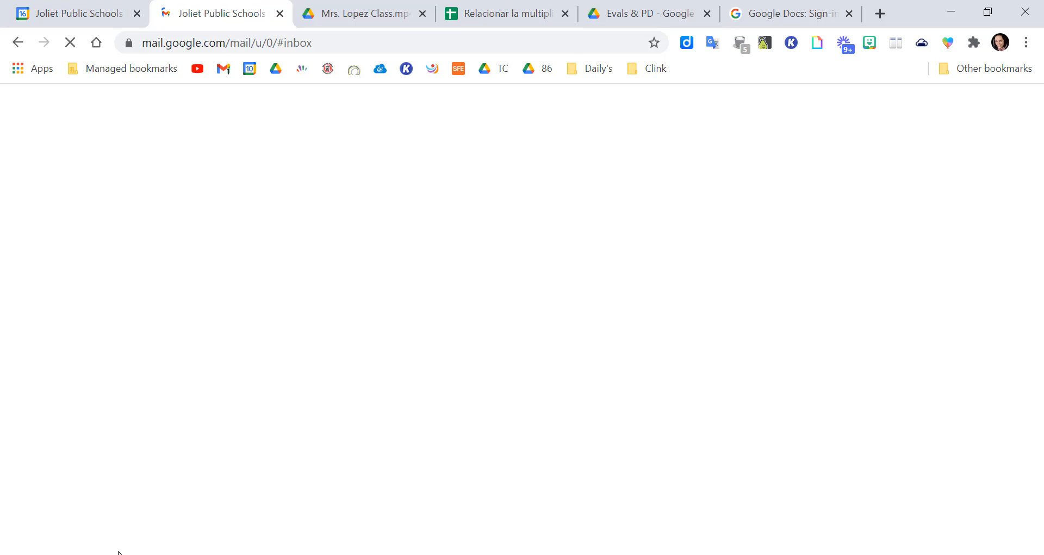
click(208, 527)
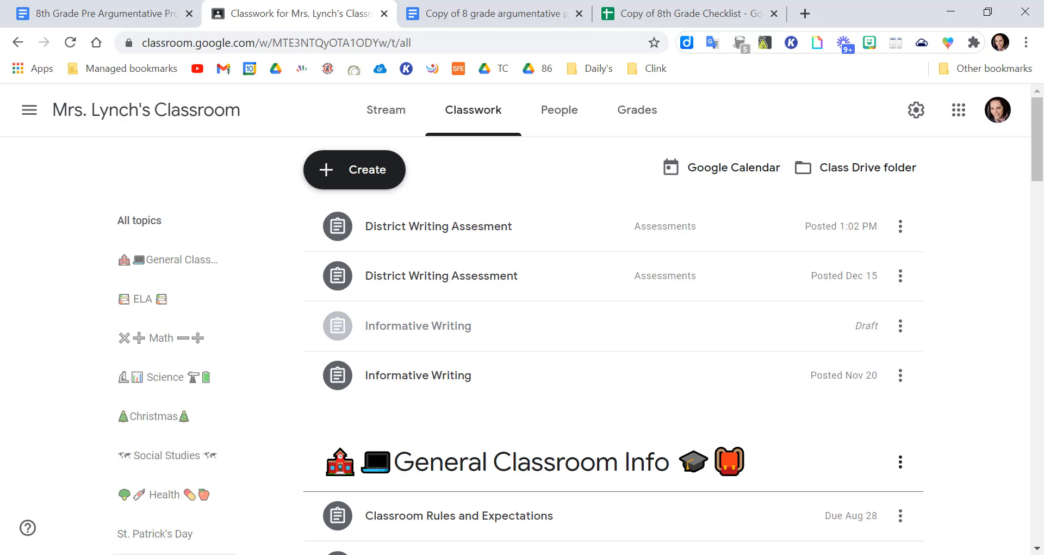
click(388, 233)
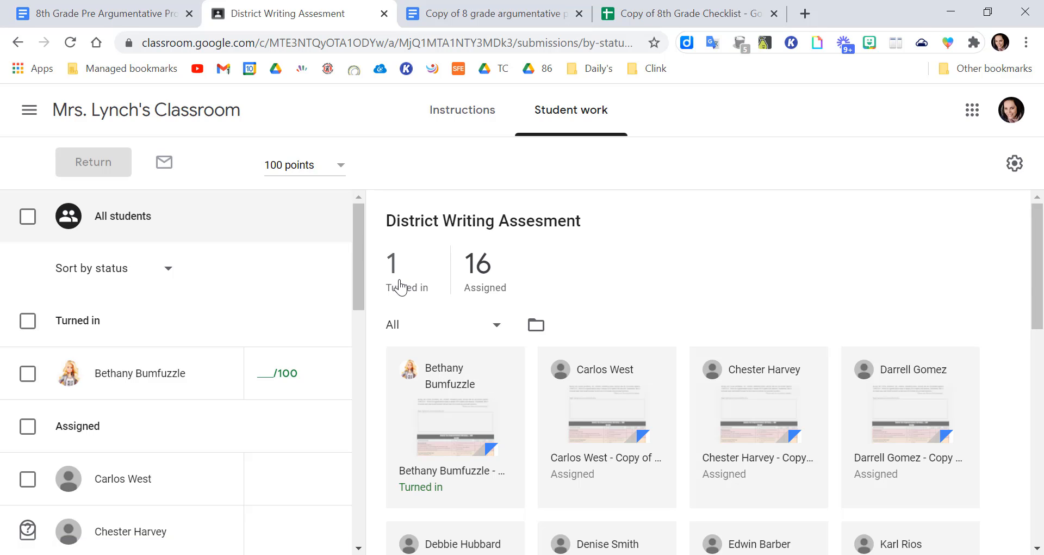
click(426, 455)
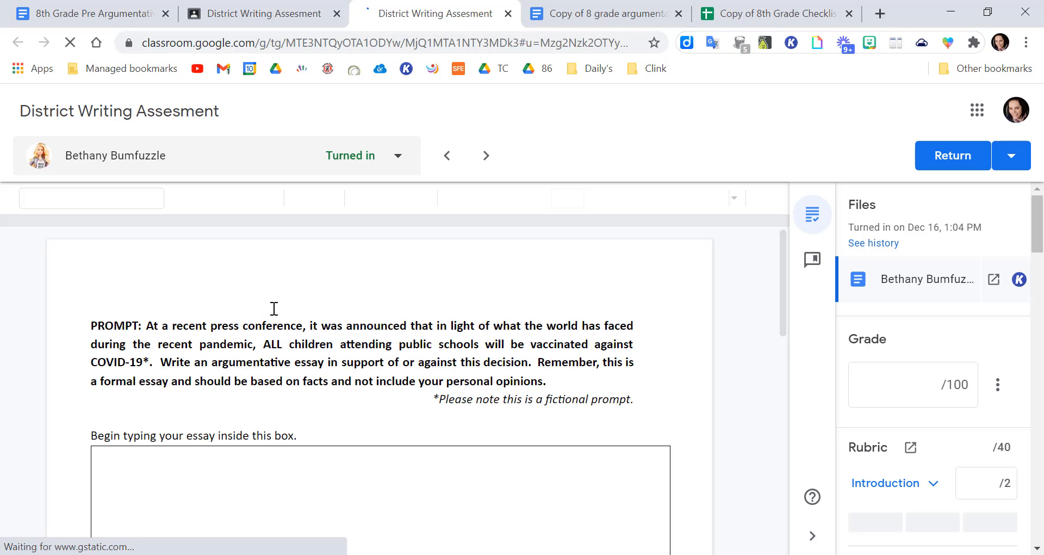
Score the first Introduction criterion in the student's rubric as Proficient, 2 pts
scroll(211, 402, down, 3)
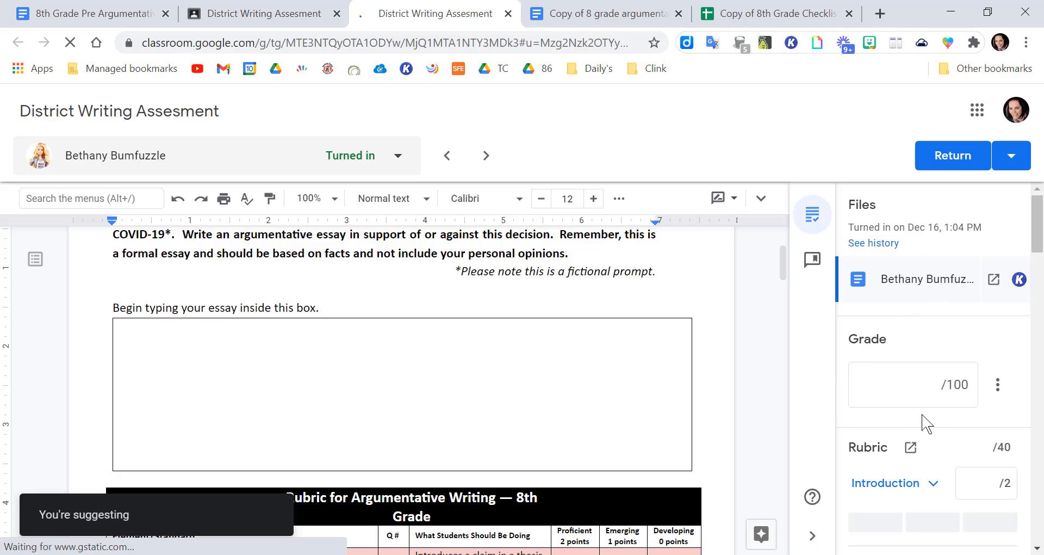
scroll(921, 414, down, 1)
drag(1039, 234, 1043, 254)
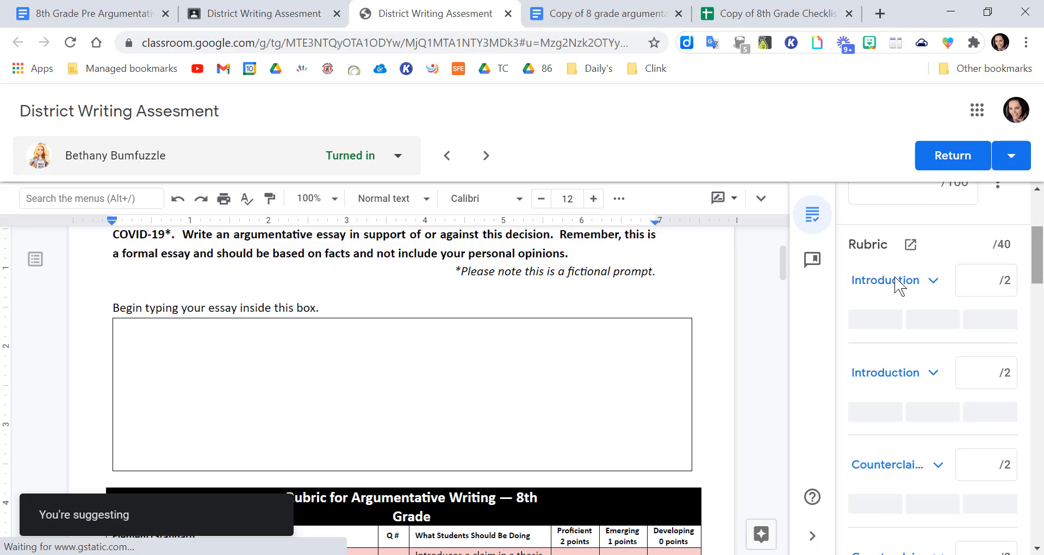
click(932, 284)
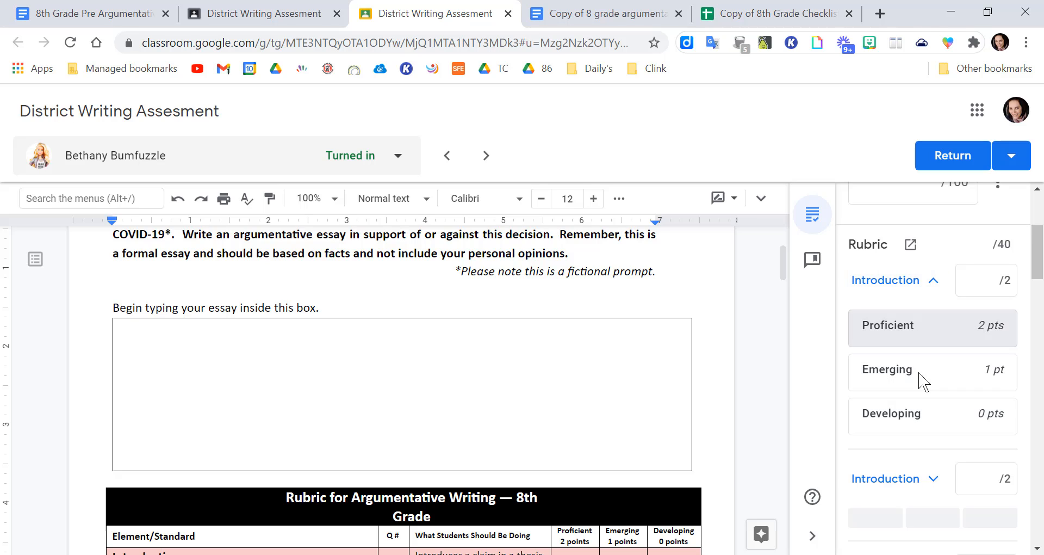
click(925, 345)
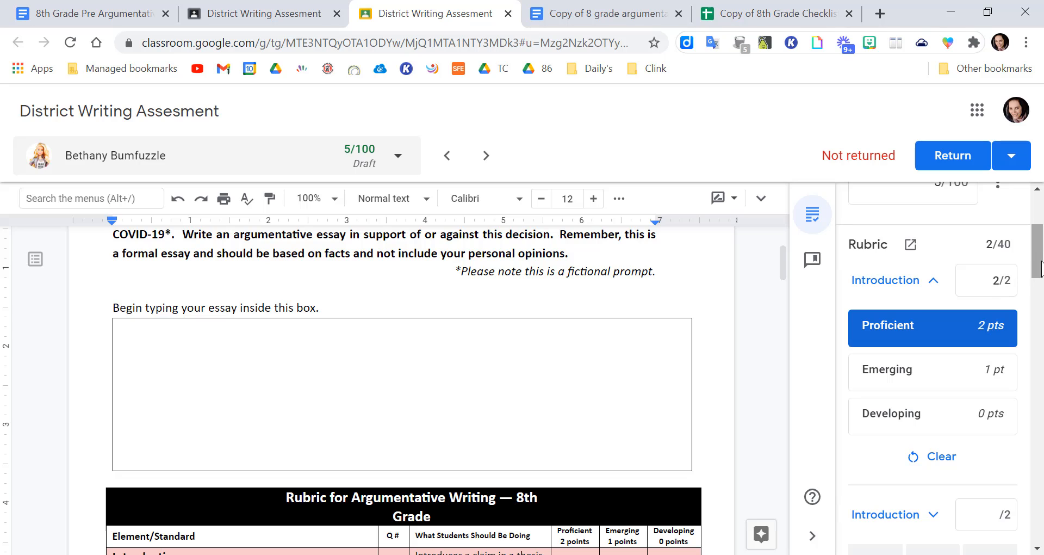
Look through the second Introduction and the Counterclaim criteria, and score the Support/Evidence criterion as Emerging, 1 pt
drag(1042, 269, 1042, 289)
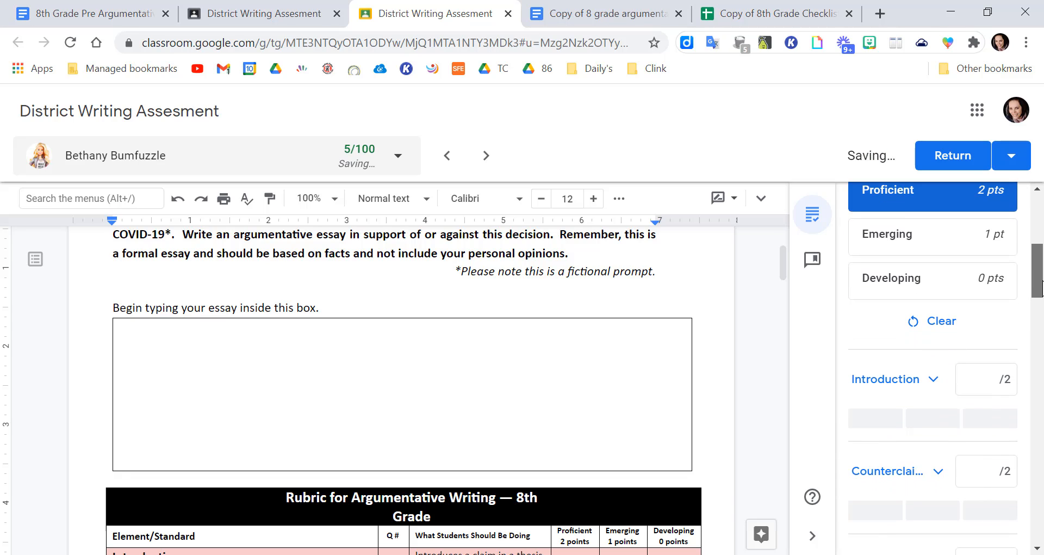
click(923, 381)
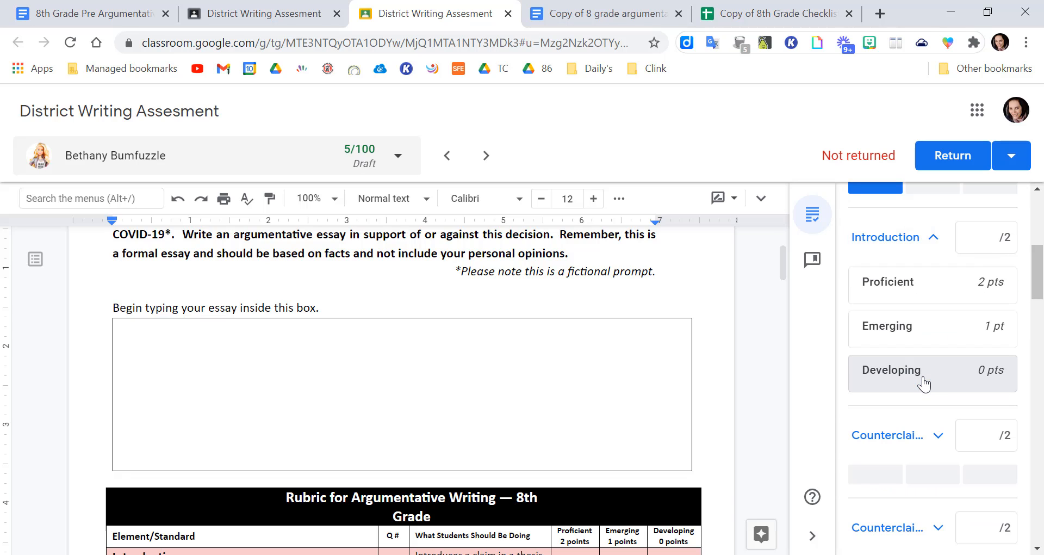
scroll(923, 379, down, 1)
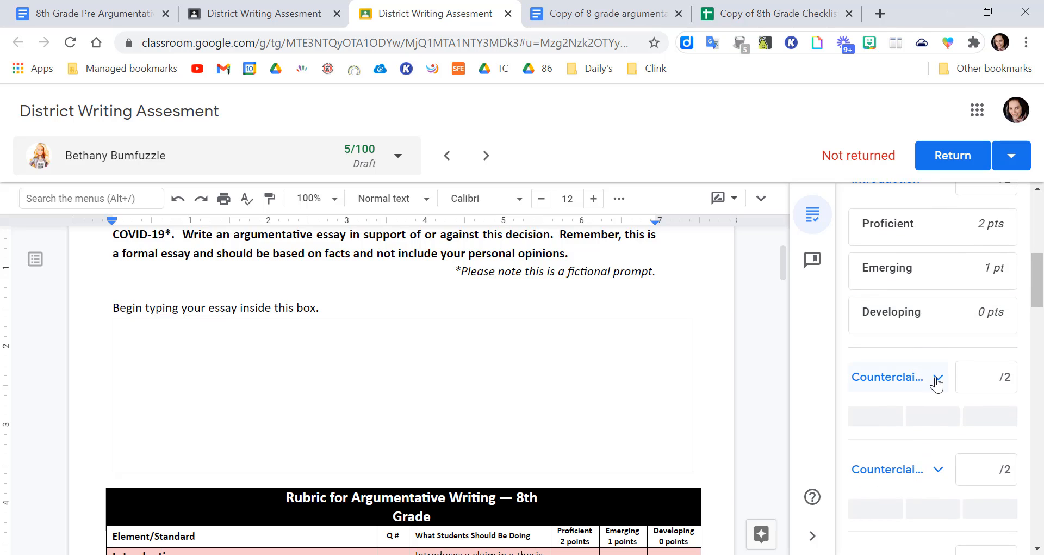
click(936, 381)
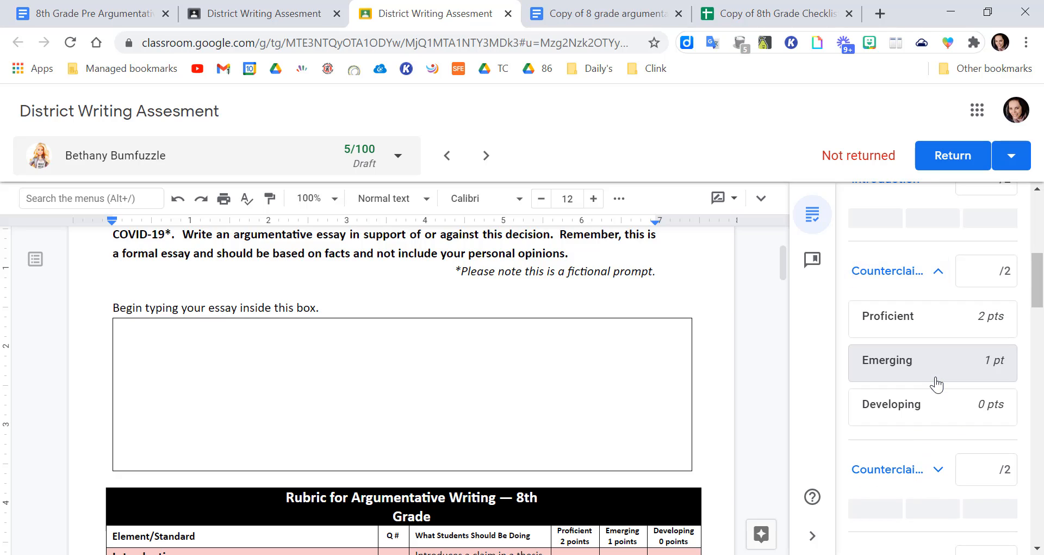
click(927, 470)
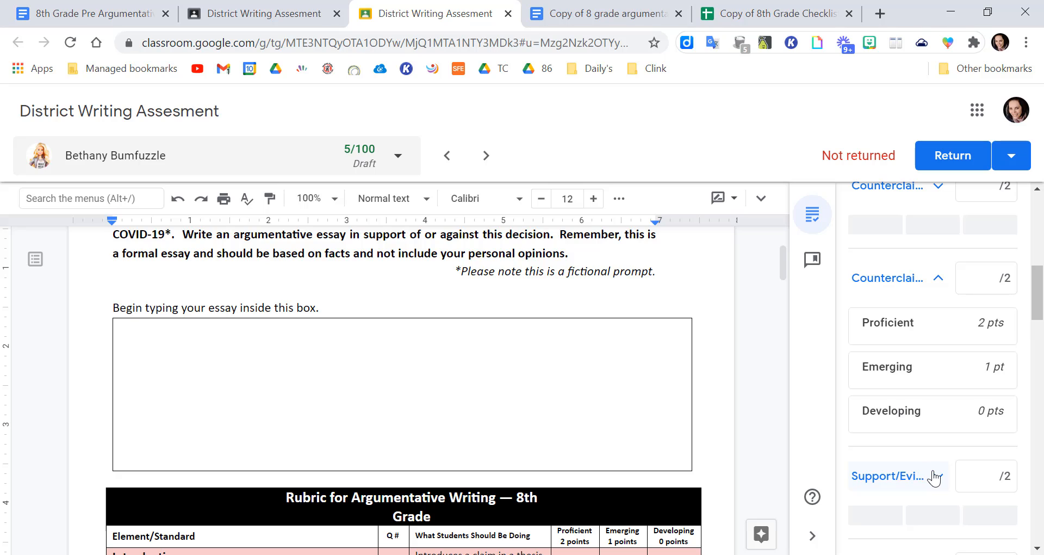
click(928, 469)
click(934, 477)
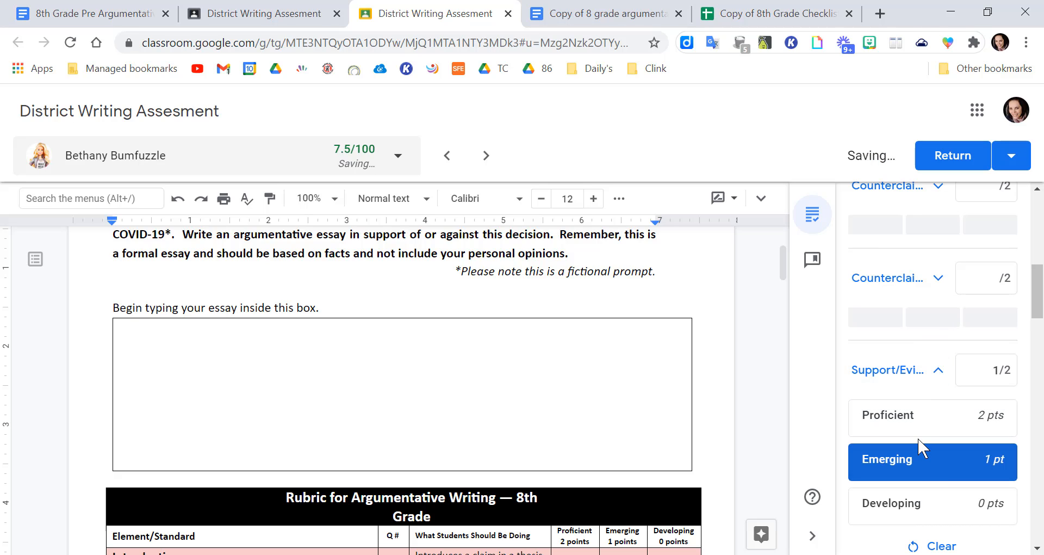
Score the Counterclaim criterion directly before Support/Evidence as Proficient, 2 pts, and expand the Counterclaim criterion preceding it
click(921, 280)
click(913, 341)
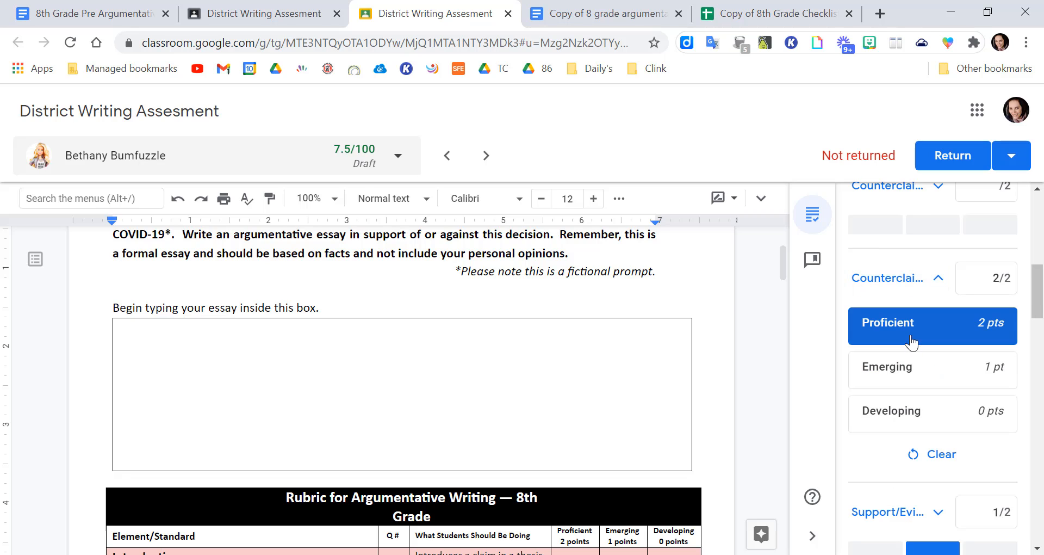
click(909, 277)
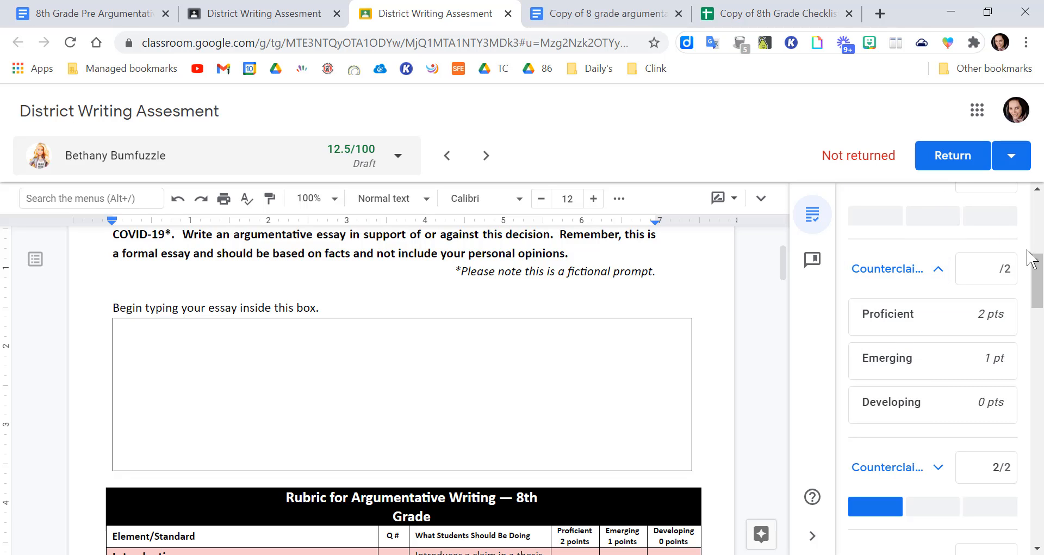
Compare the student's overall grade out of 100 with the rubric's point total out of 40
drag(1033, 268, 1034, 225)
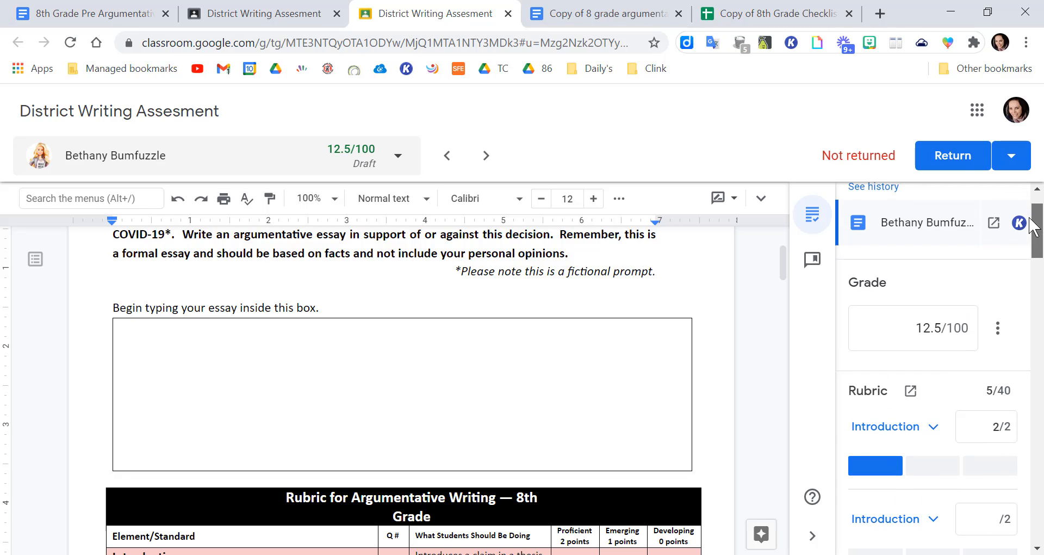
click(933, 322)
drag(933, 322, 949, 328)
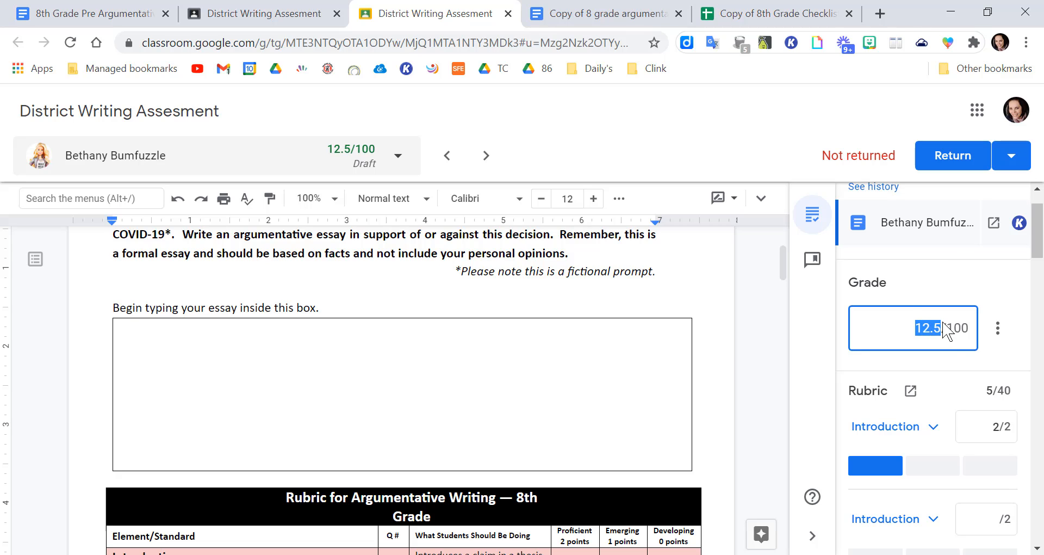
click(992, 390)
double_click(992, 390)
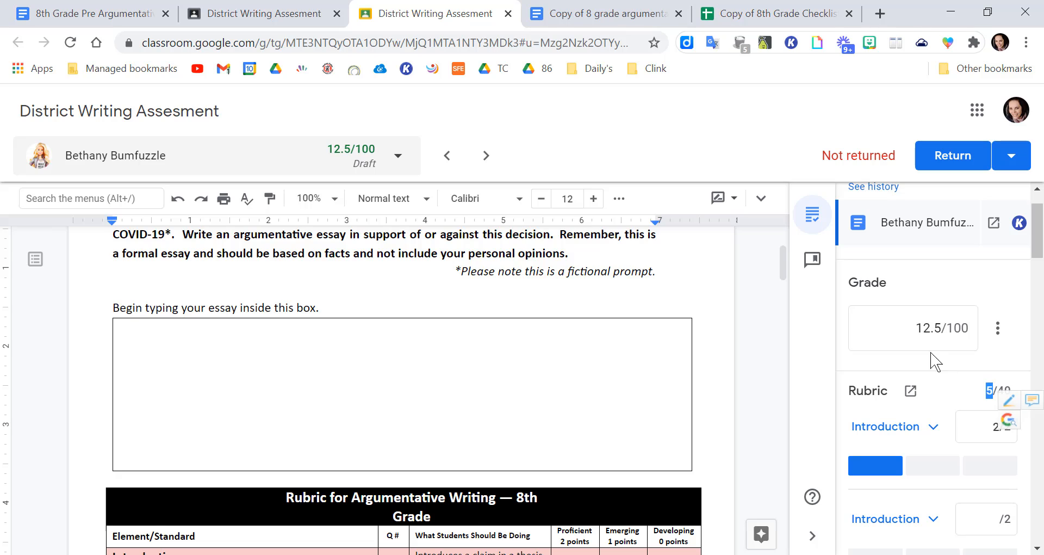
drag(911, 332, 960, 337)
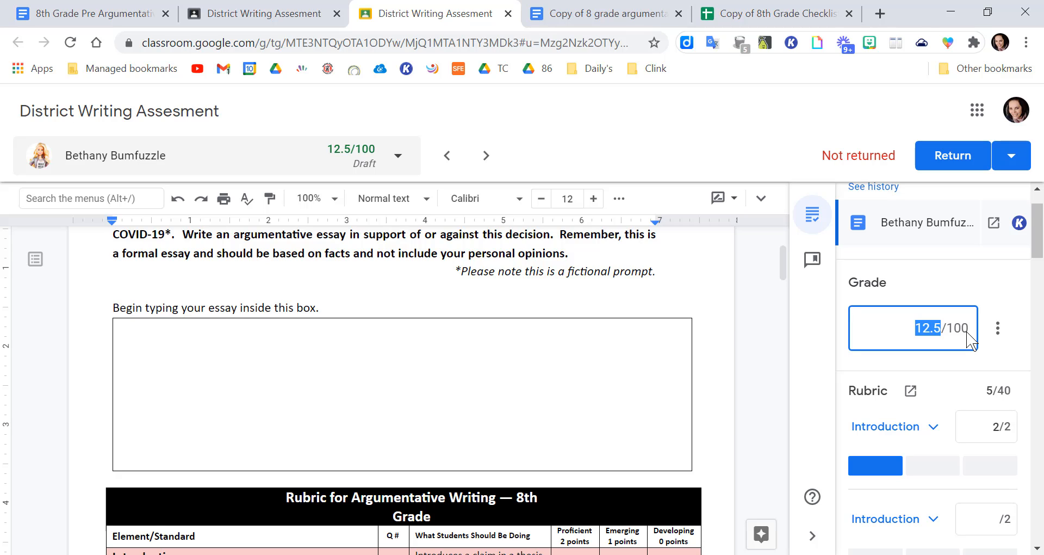
Return the graded District Writing Assesment work to the student and confirm the return
click(948, 171)
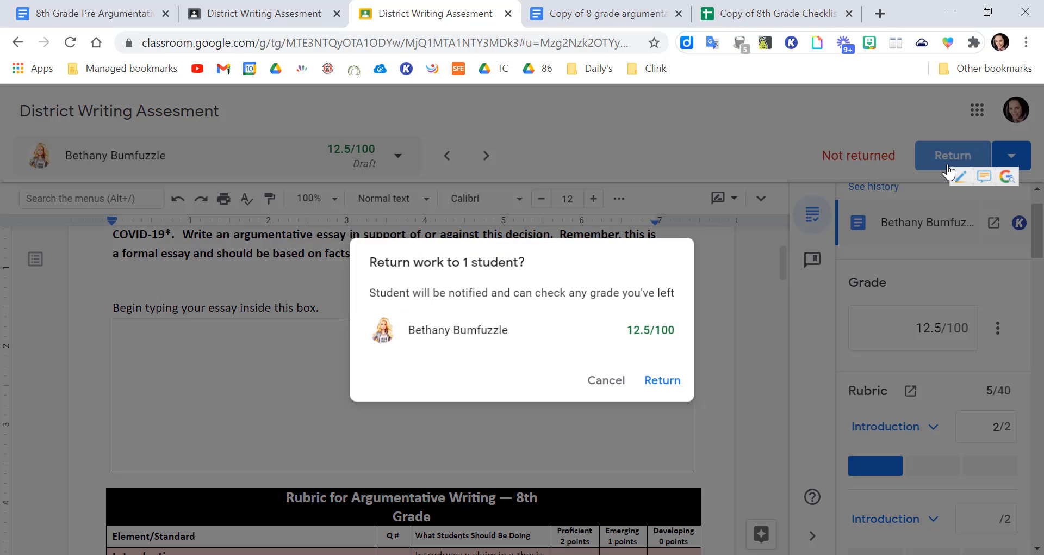
click(656, 391)
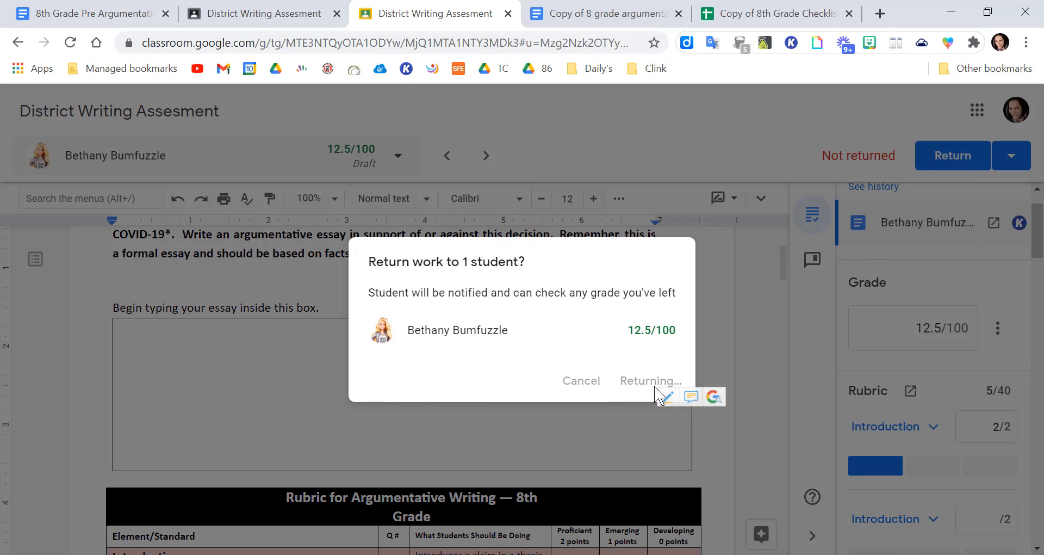